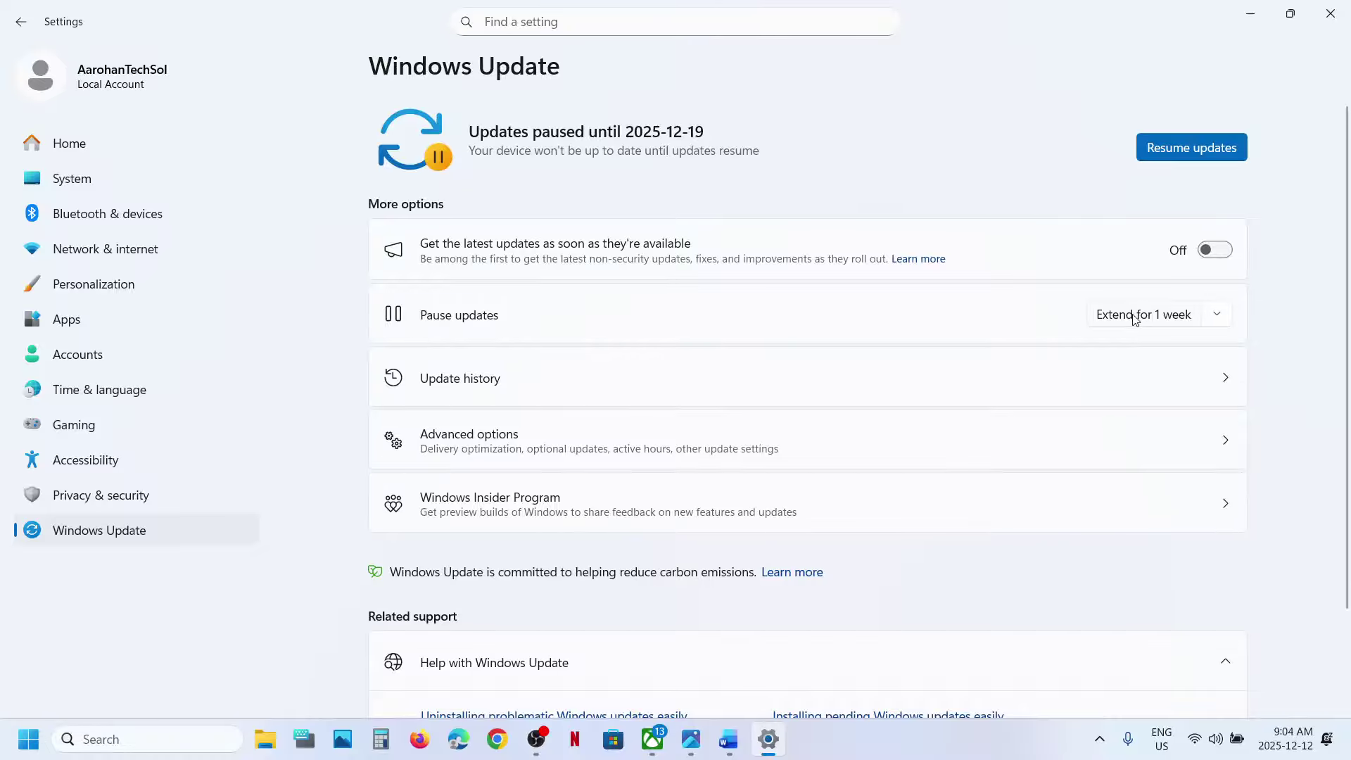
Resume the paused Windows updates and open the Services console
left_click(1191, 154)
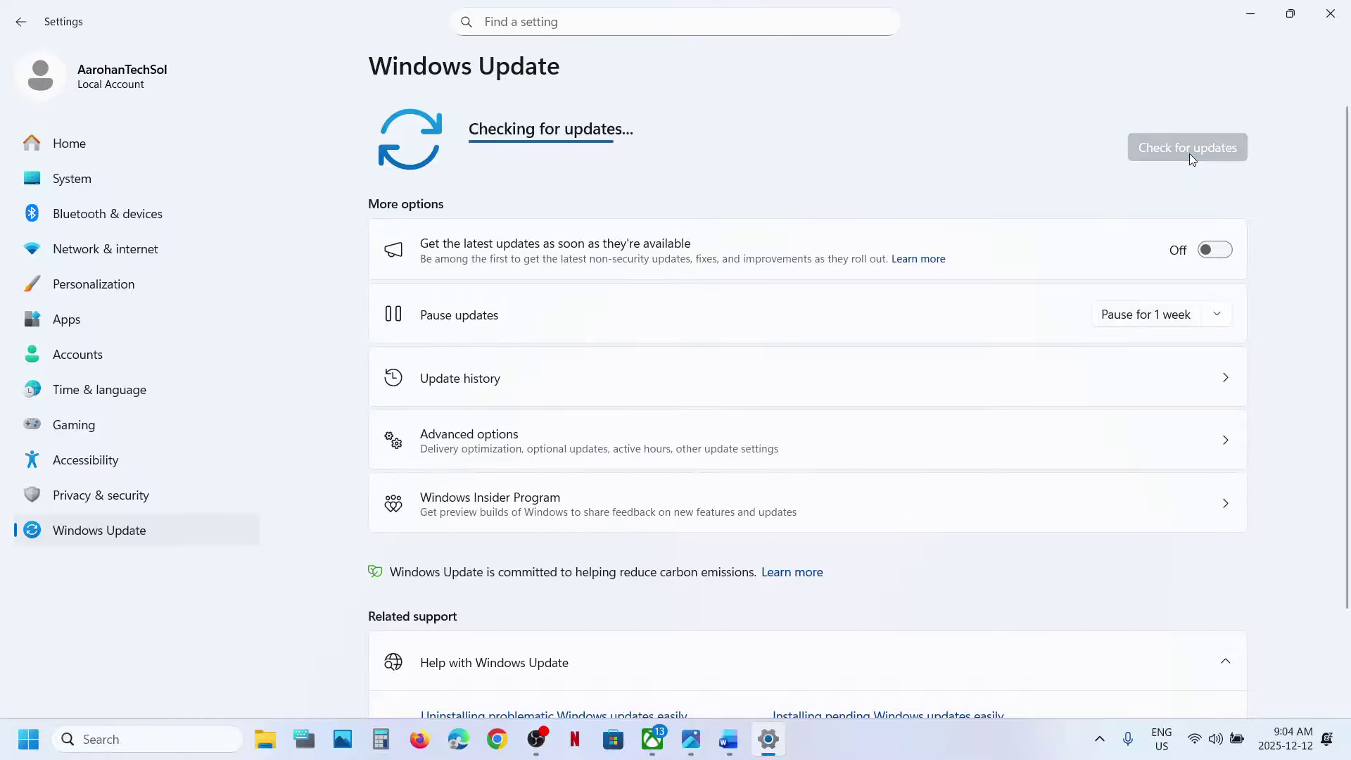
left_click(166, 741)
type("services")
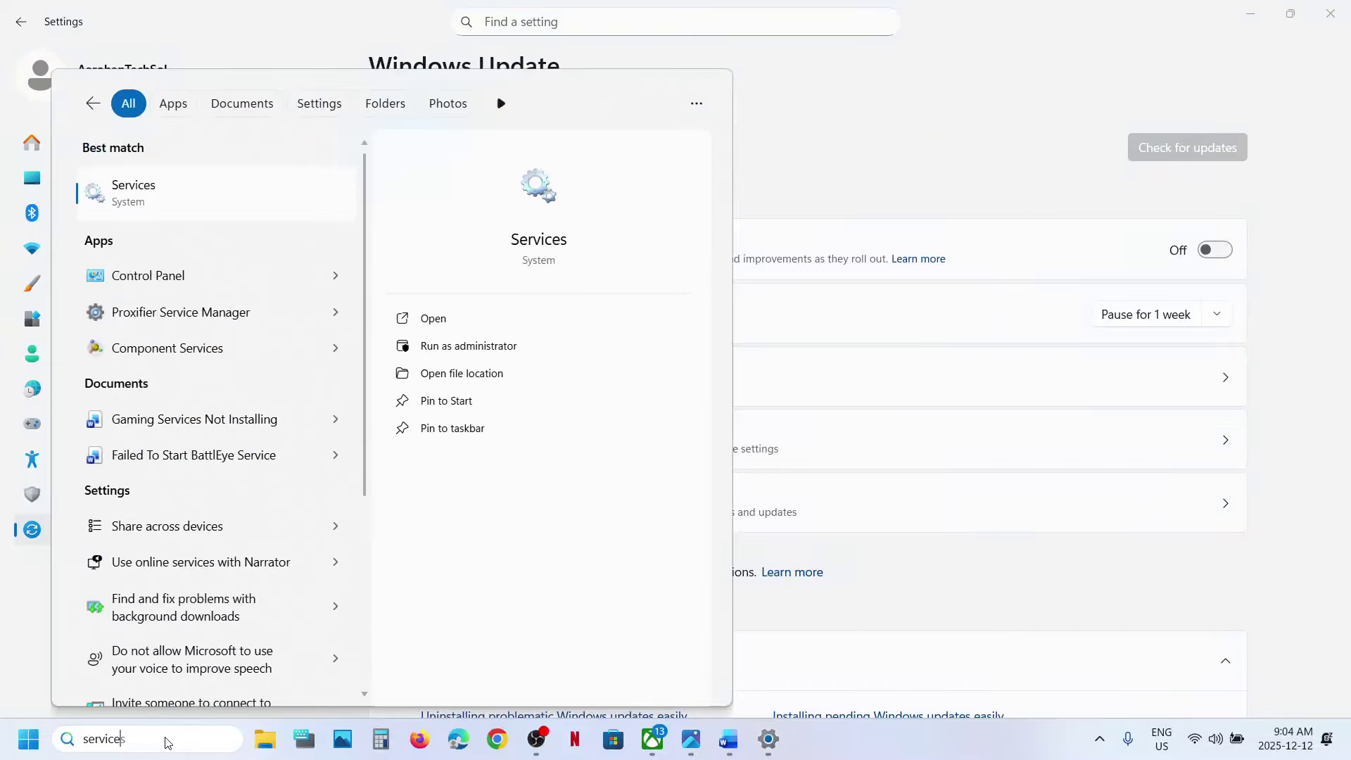
key("Escape")
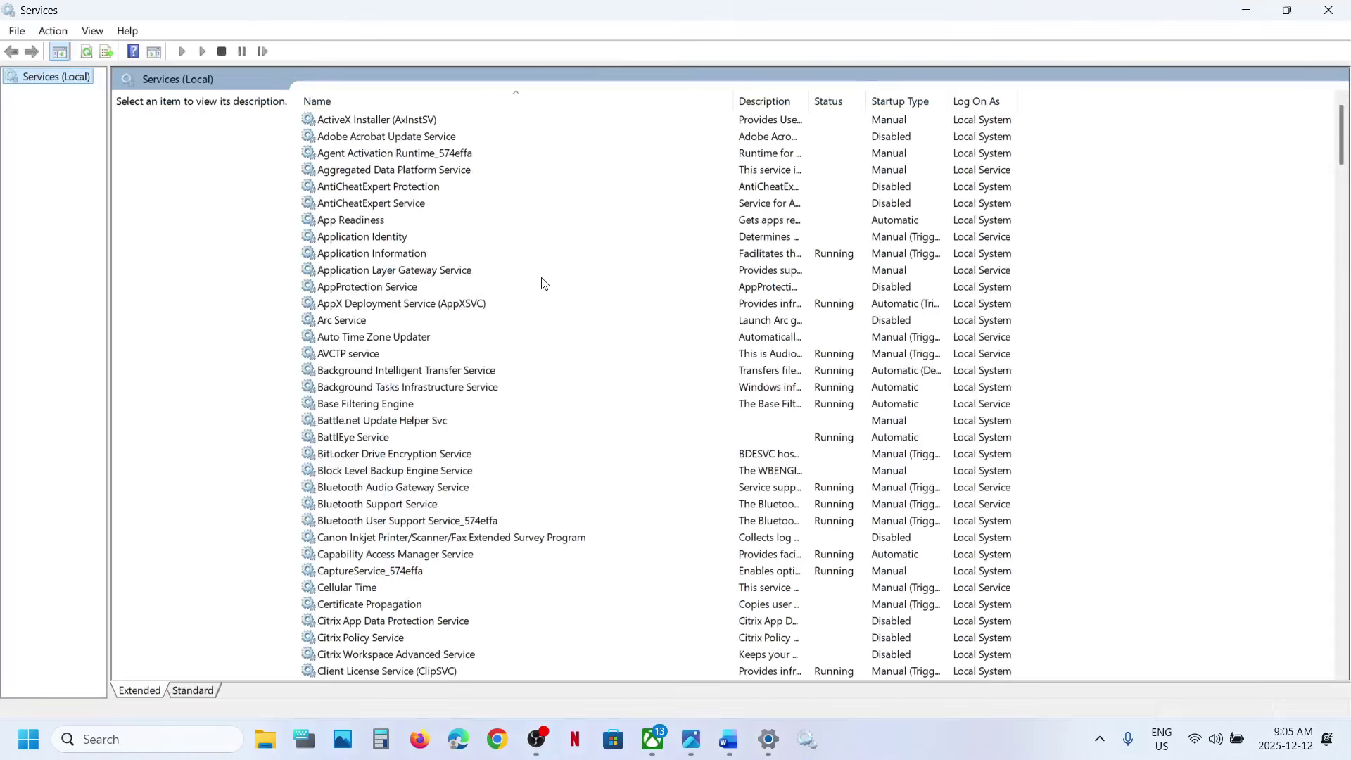
Set the Windows Update service's startup type to Automatic and restart the service
left_click(403, 507)
key("w")
scroll(403, 512, "down", 7)
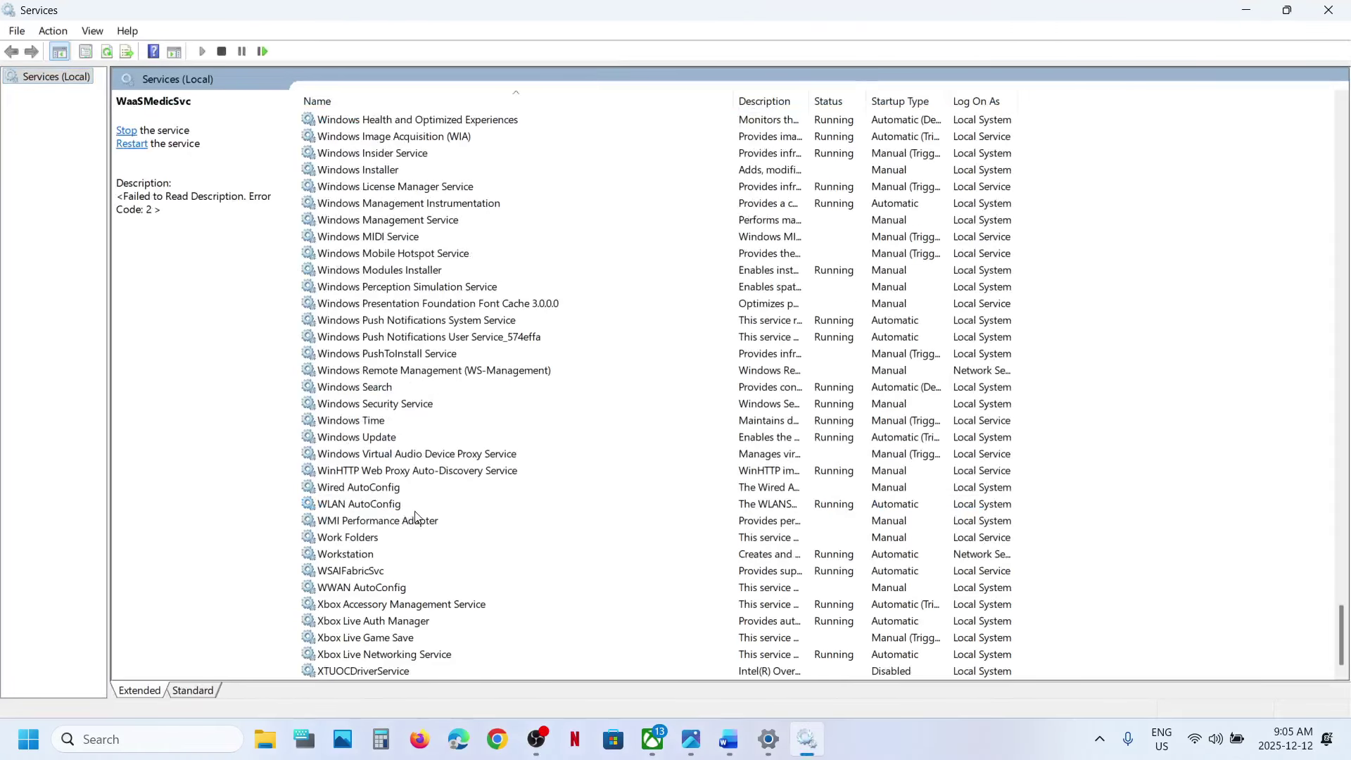
left_click(377, 438)
double_click(452, 422)
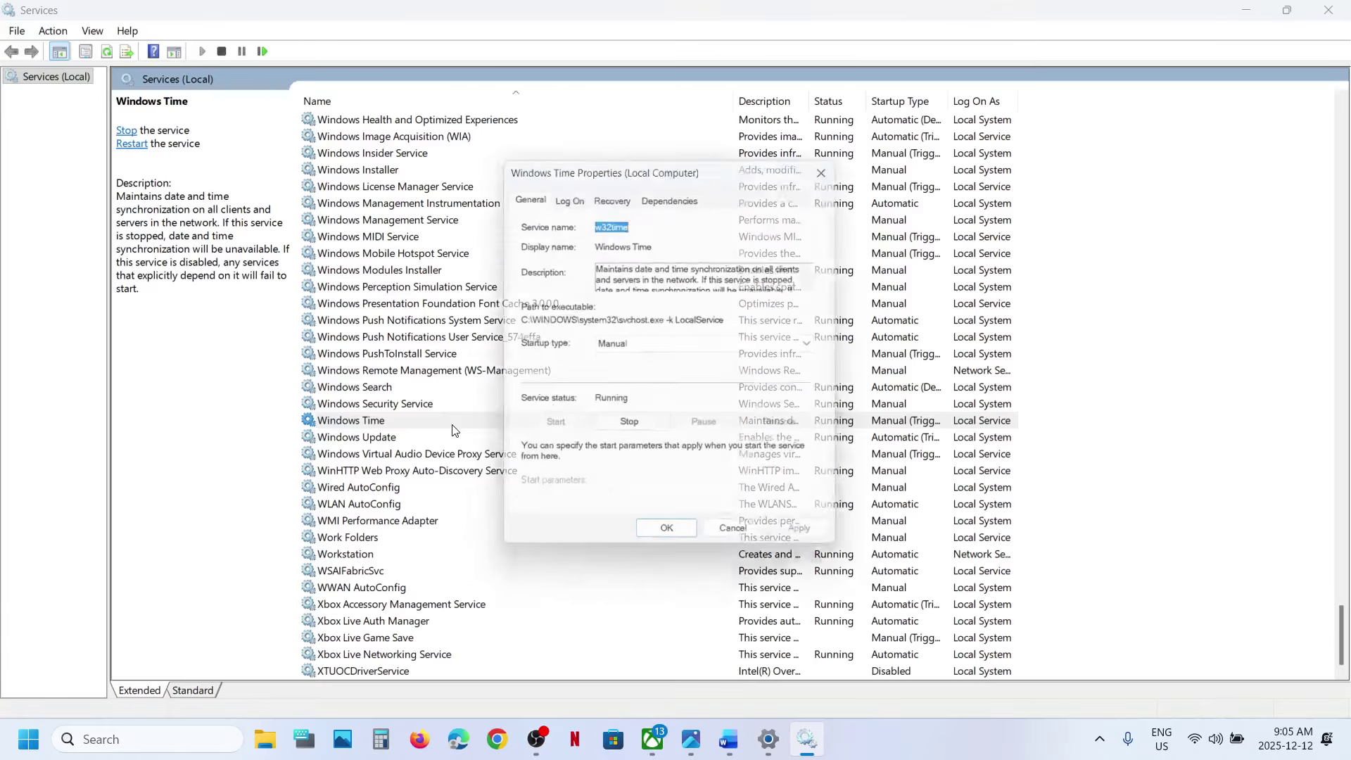
left_click(839, 167)
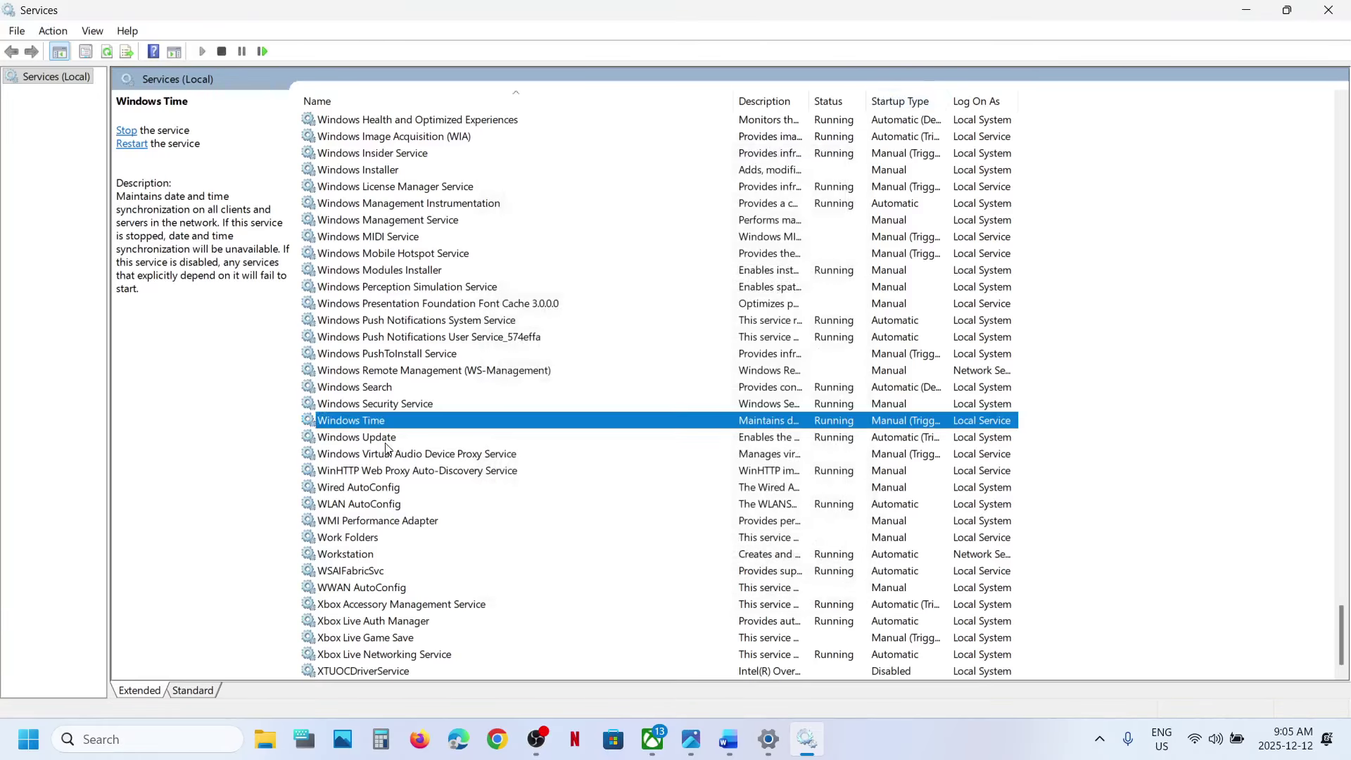
left_click(385, 444)
double_click(411, 444)
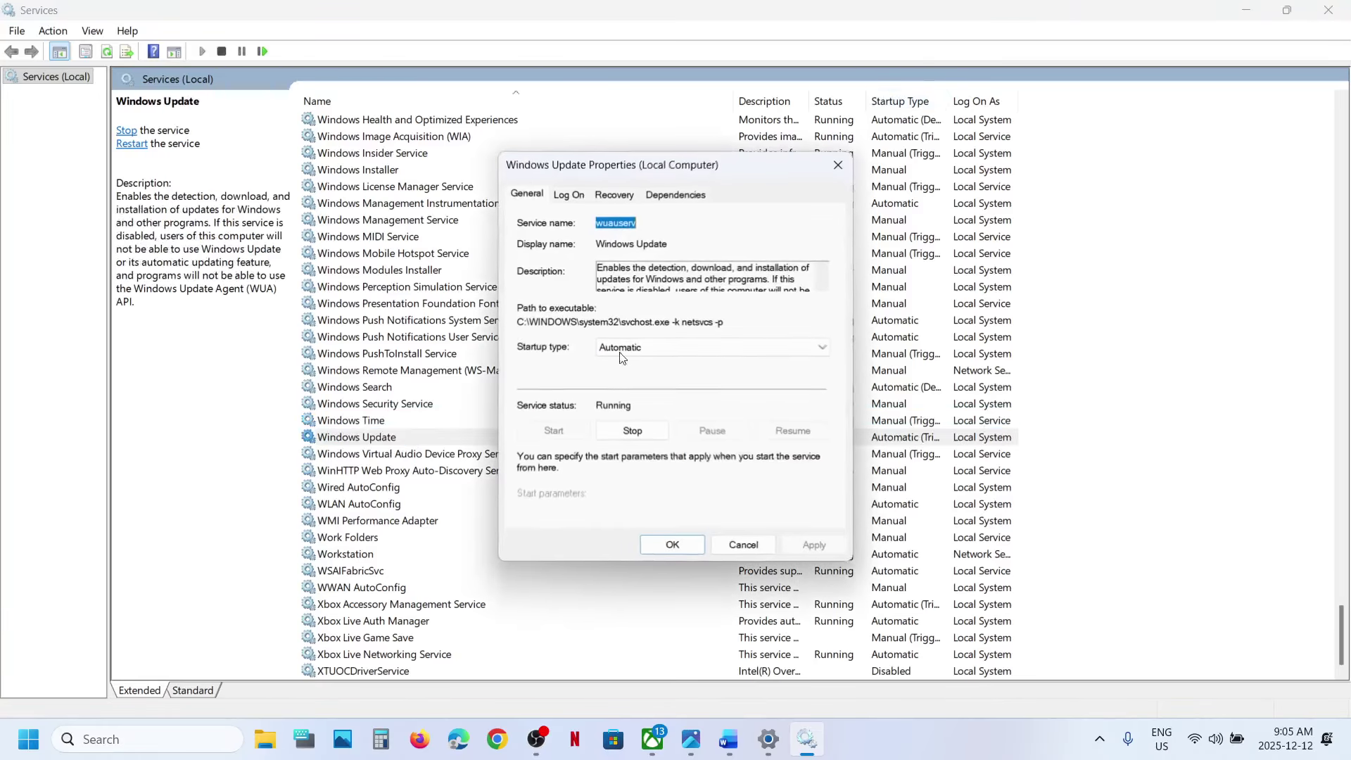
left_click(669, 349)
left_click(655, 374)
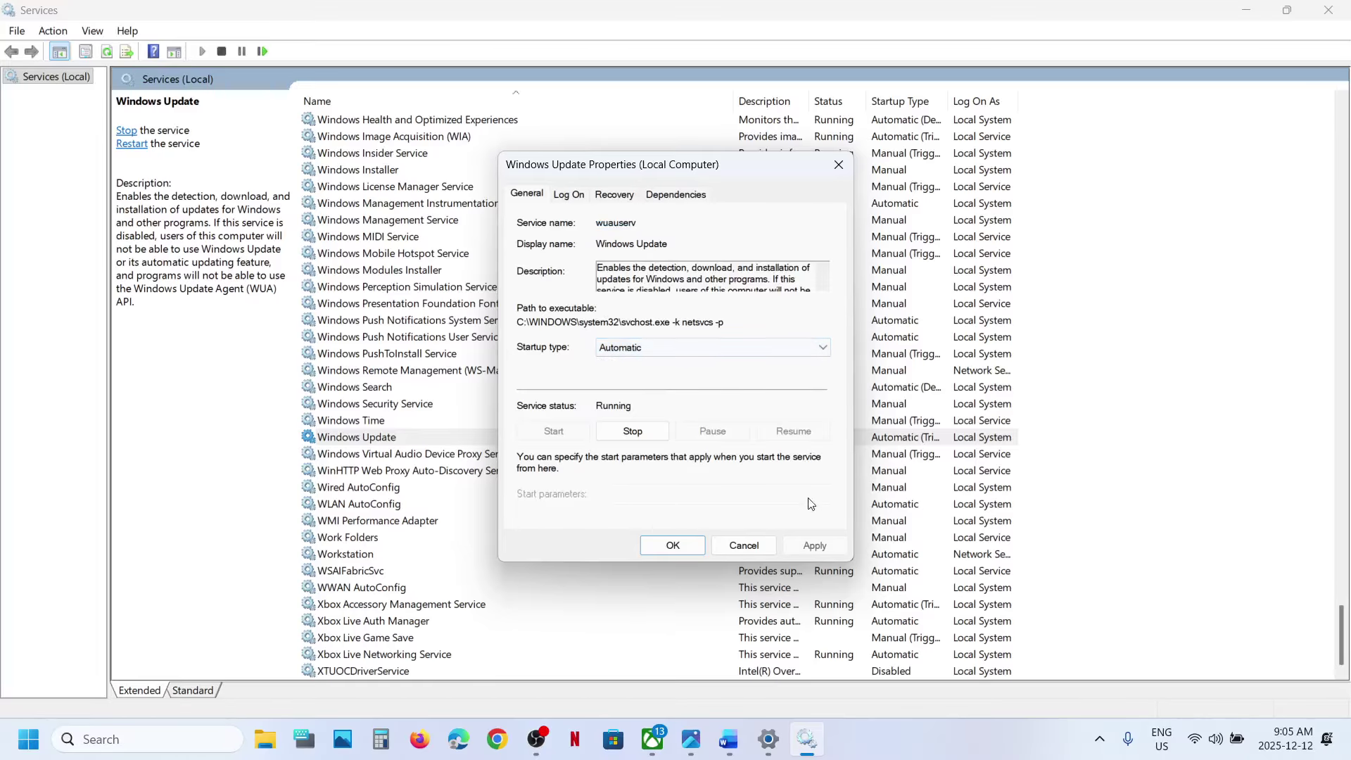
left_click(811, 548)
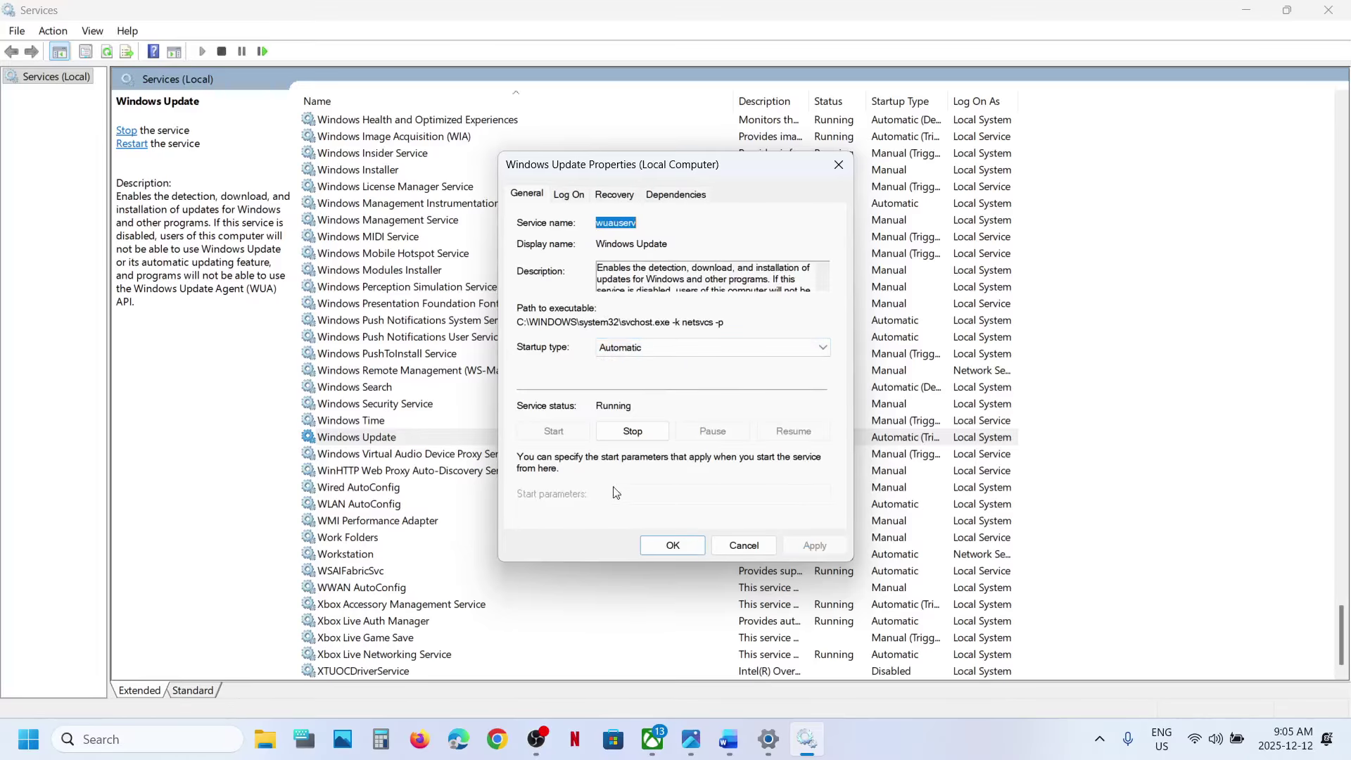
left_click(661, 543)
right_click(386, 440)
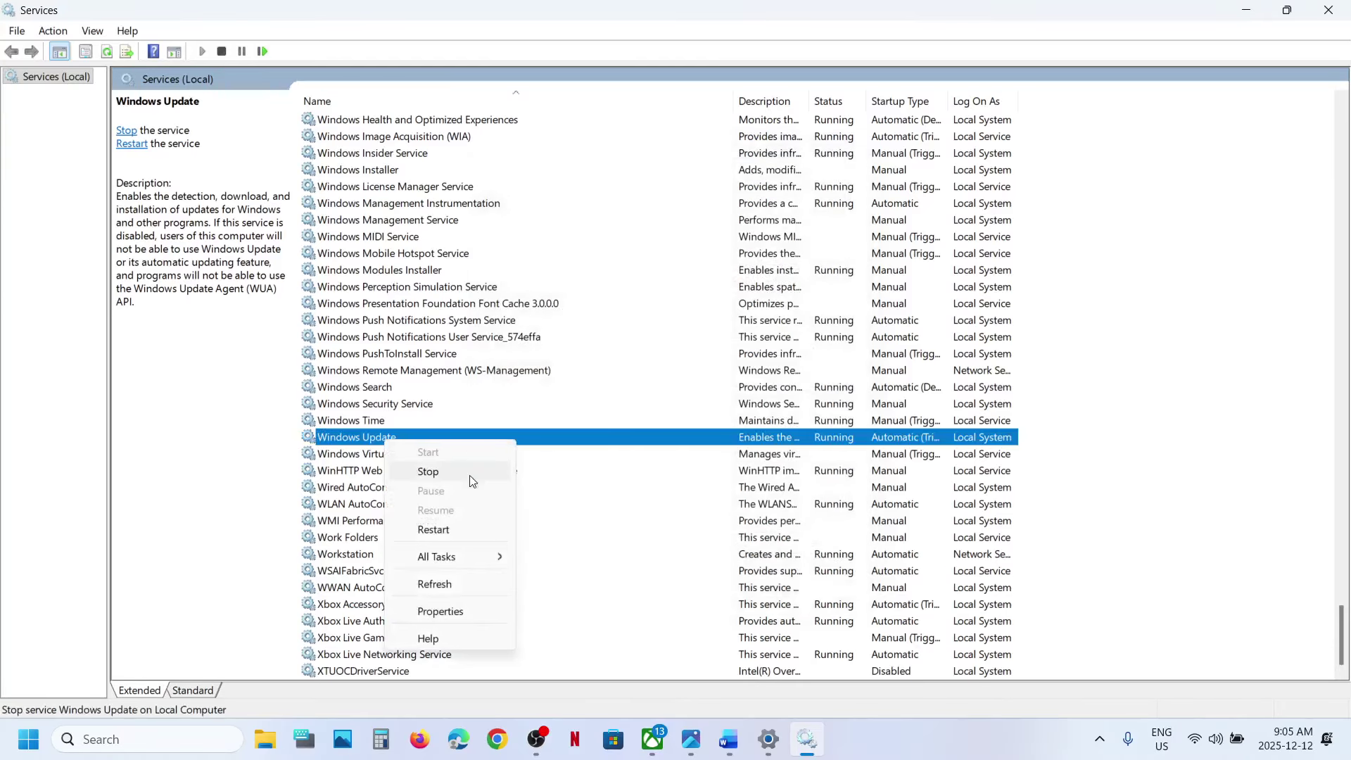
left_click(430, 528)
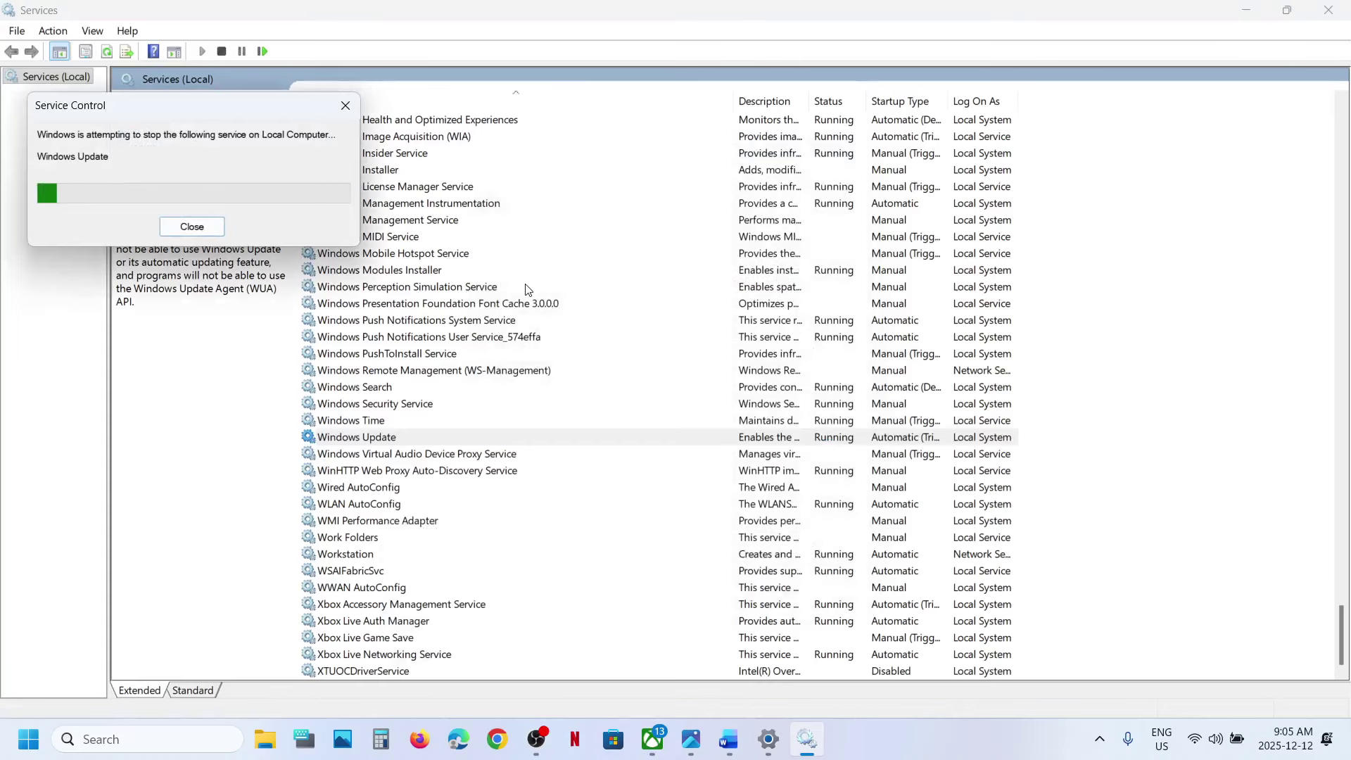
Set the Background Intelligent Transfer Service's startup type to Automatic and restart the service
left_click(454, 309)
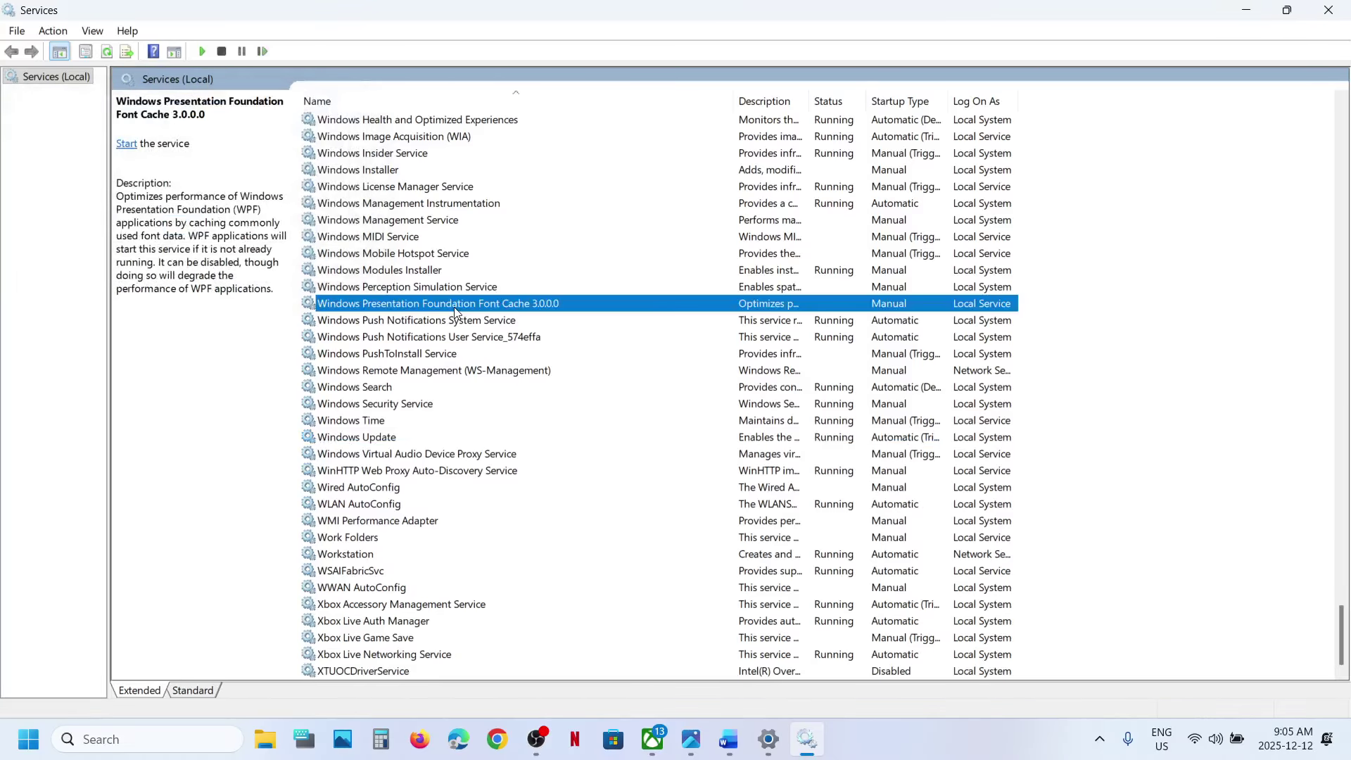
key("b")
scroll(454, 309, "up", 3)
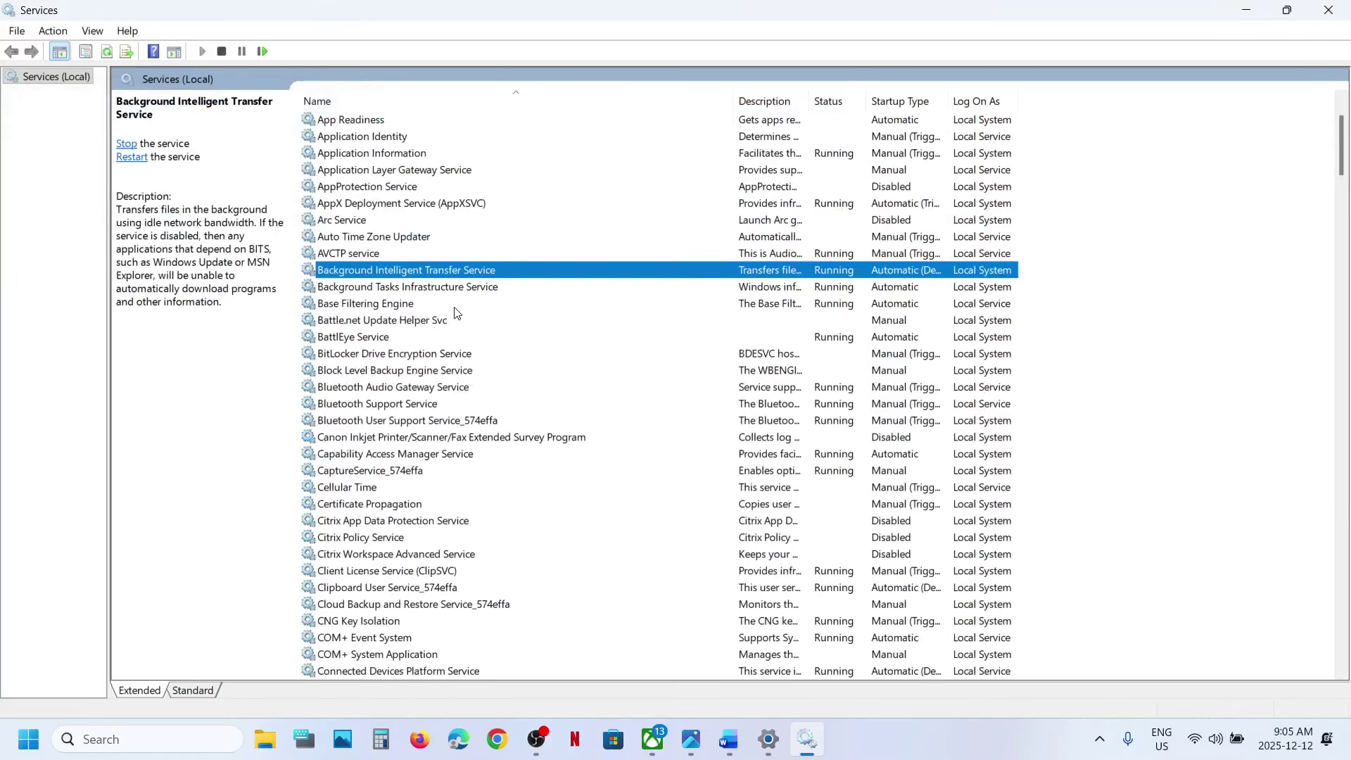
double_click(495, 269)
left_click(669, 348)
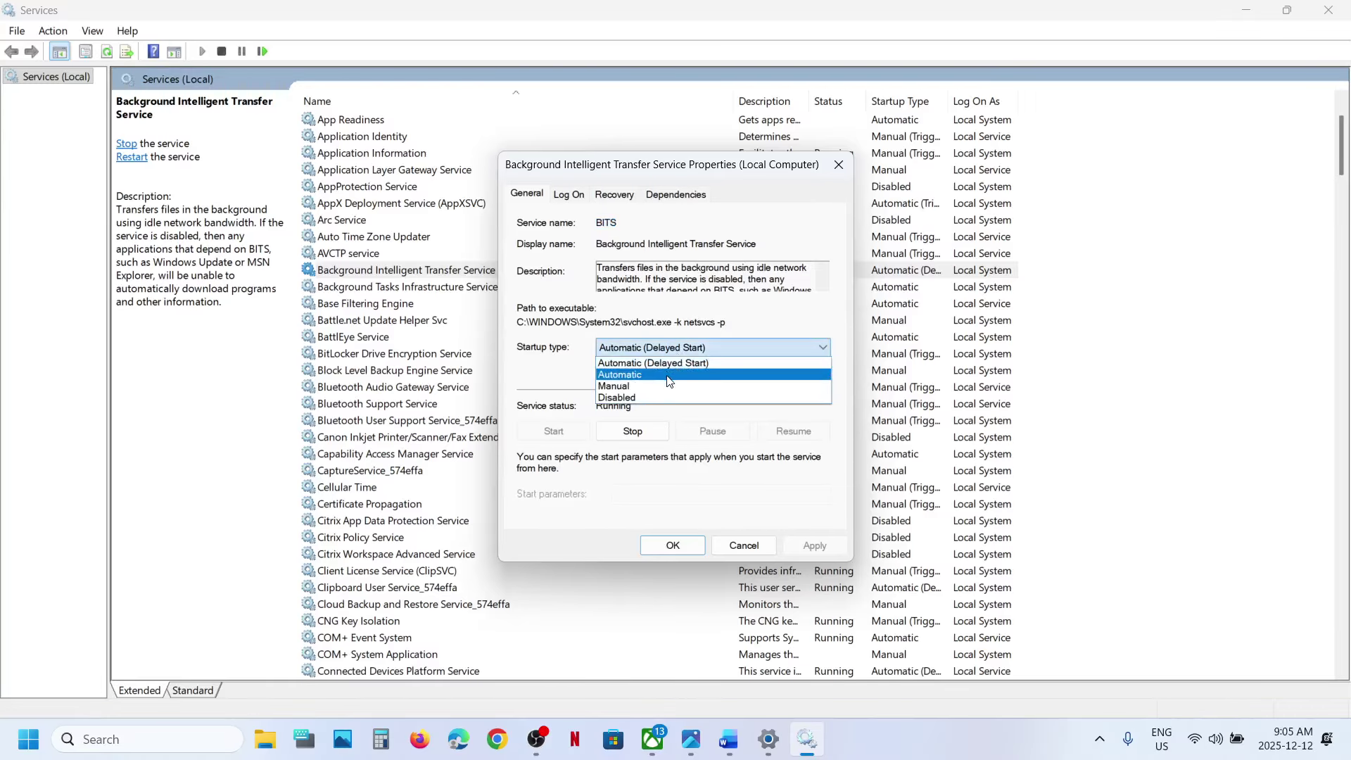
left_click(668, 374)
left_click(817, 547)
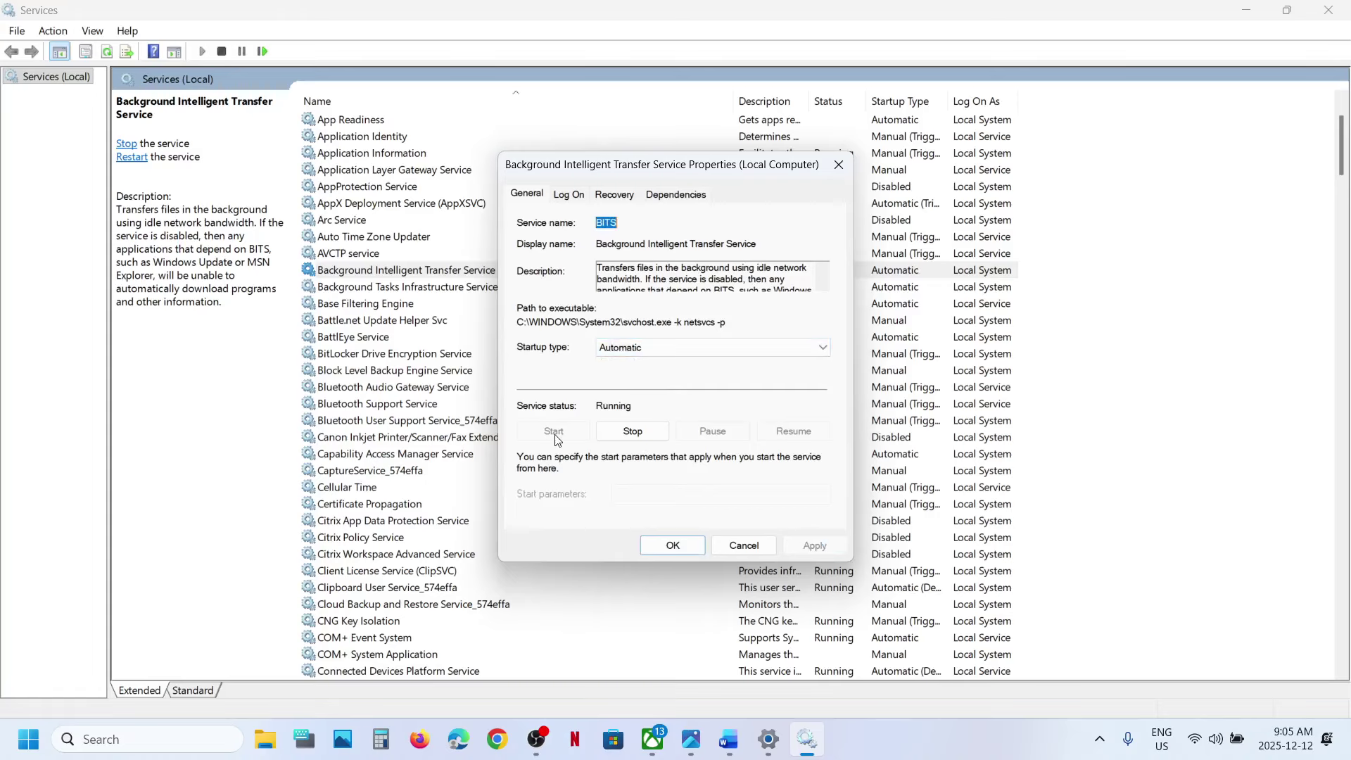
left_click(673, 546)
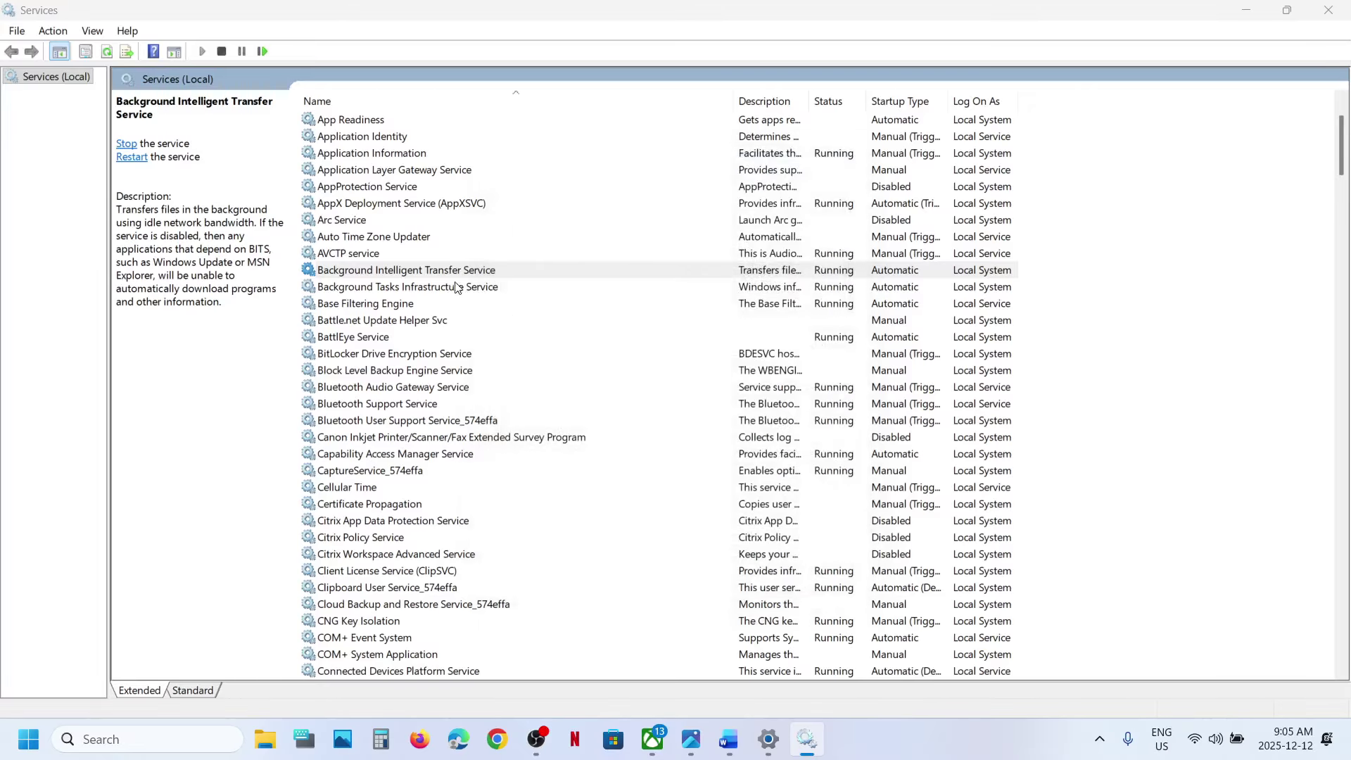
right_click(441, 274)
left_click(490, 365)
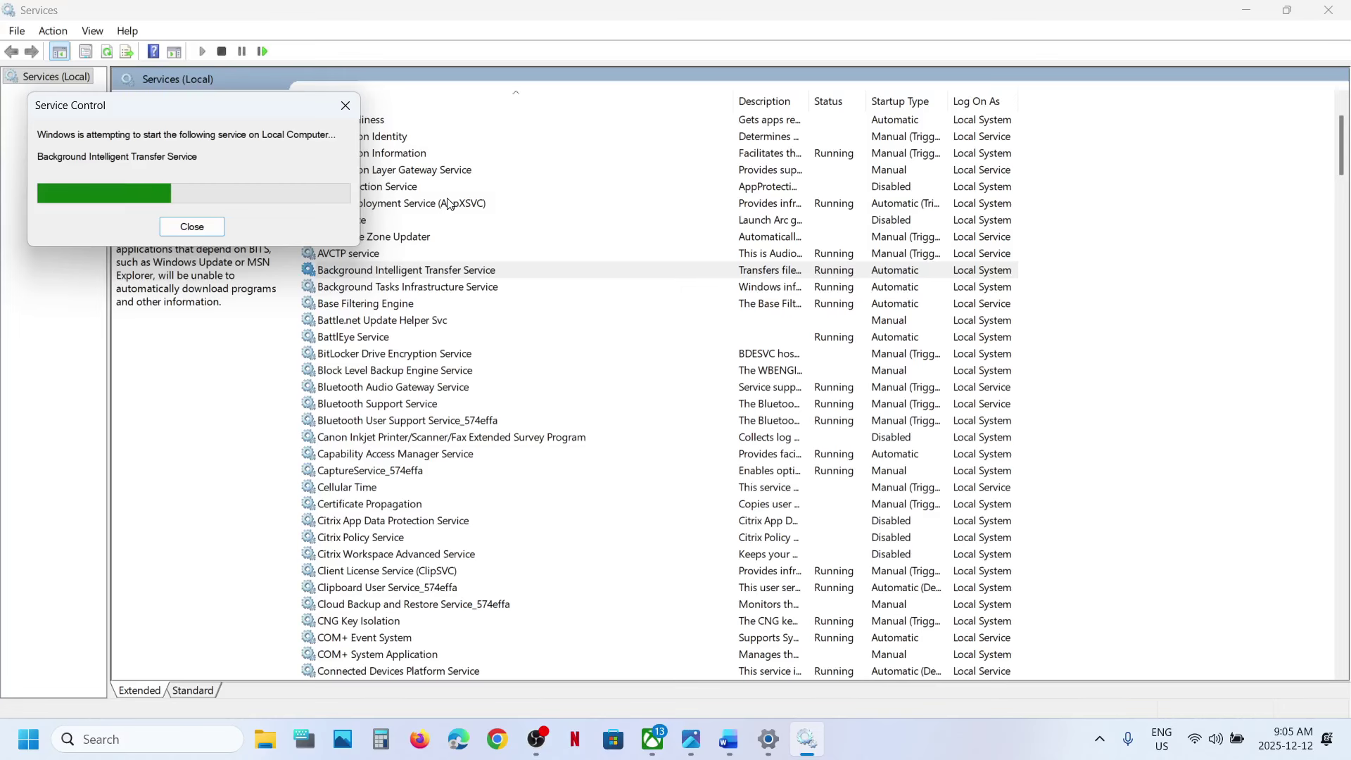
Set the App Readiness service's startup type to Automatic and start the service
scroll(367, 212, "up", 2)
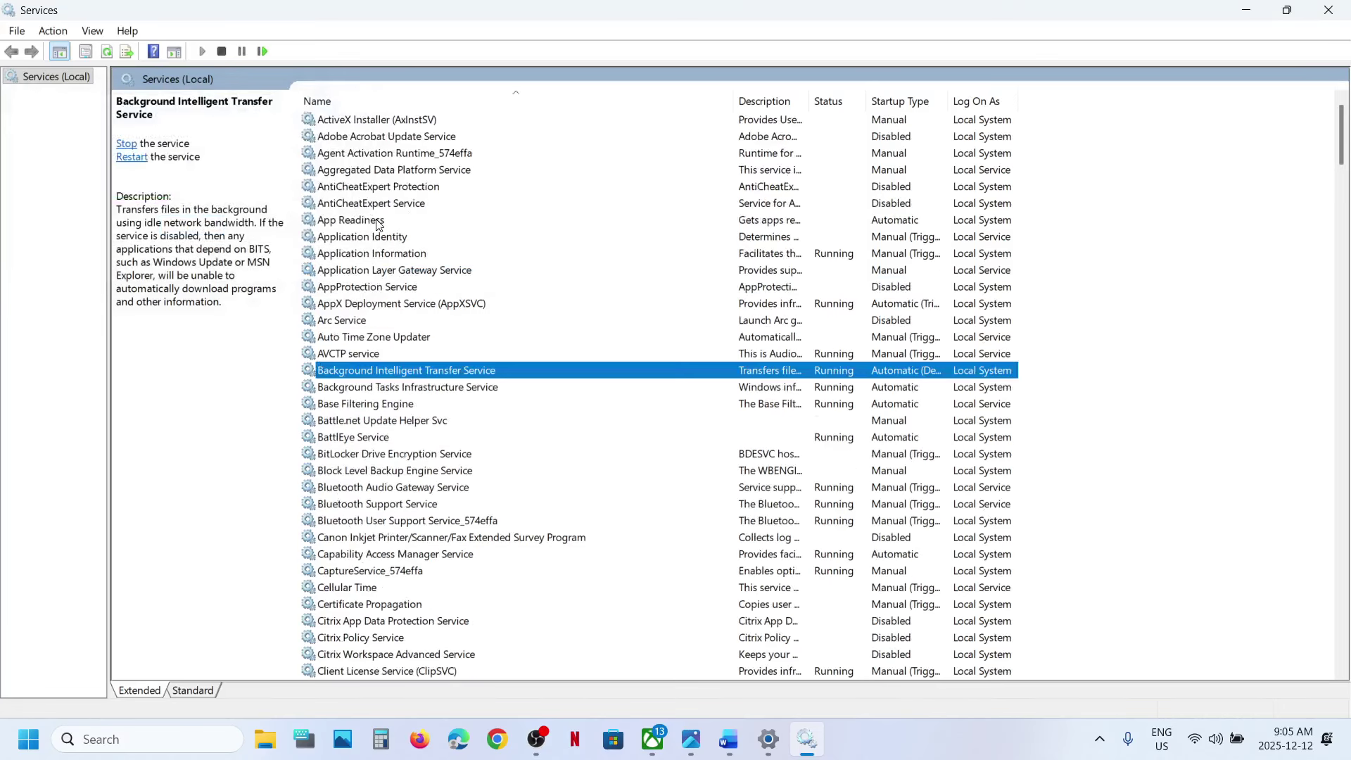
left_click(379, 221)
double_click(429, 227)
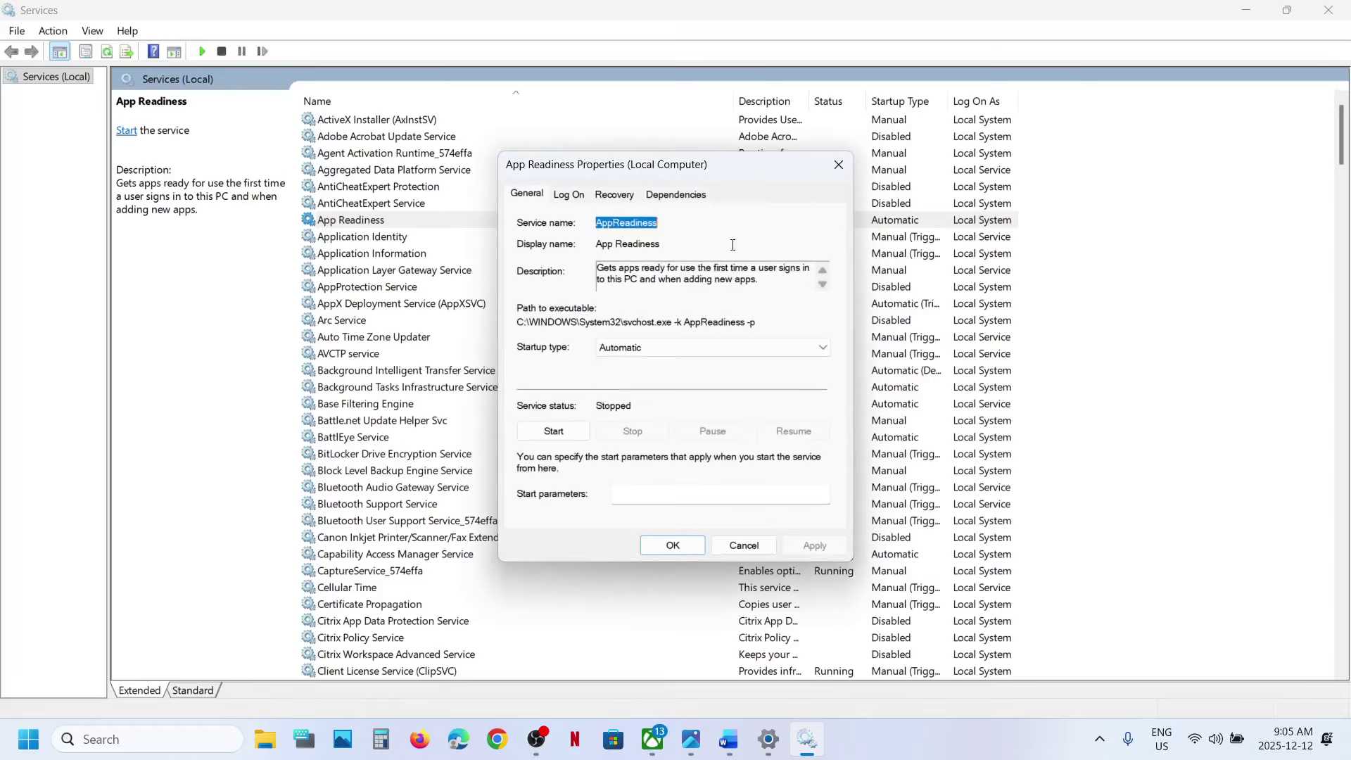
left_click(643, 348)
left_click(639, 377)
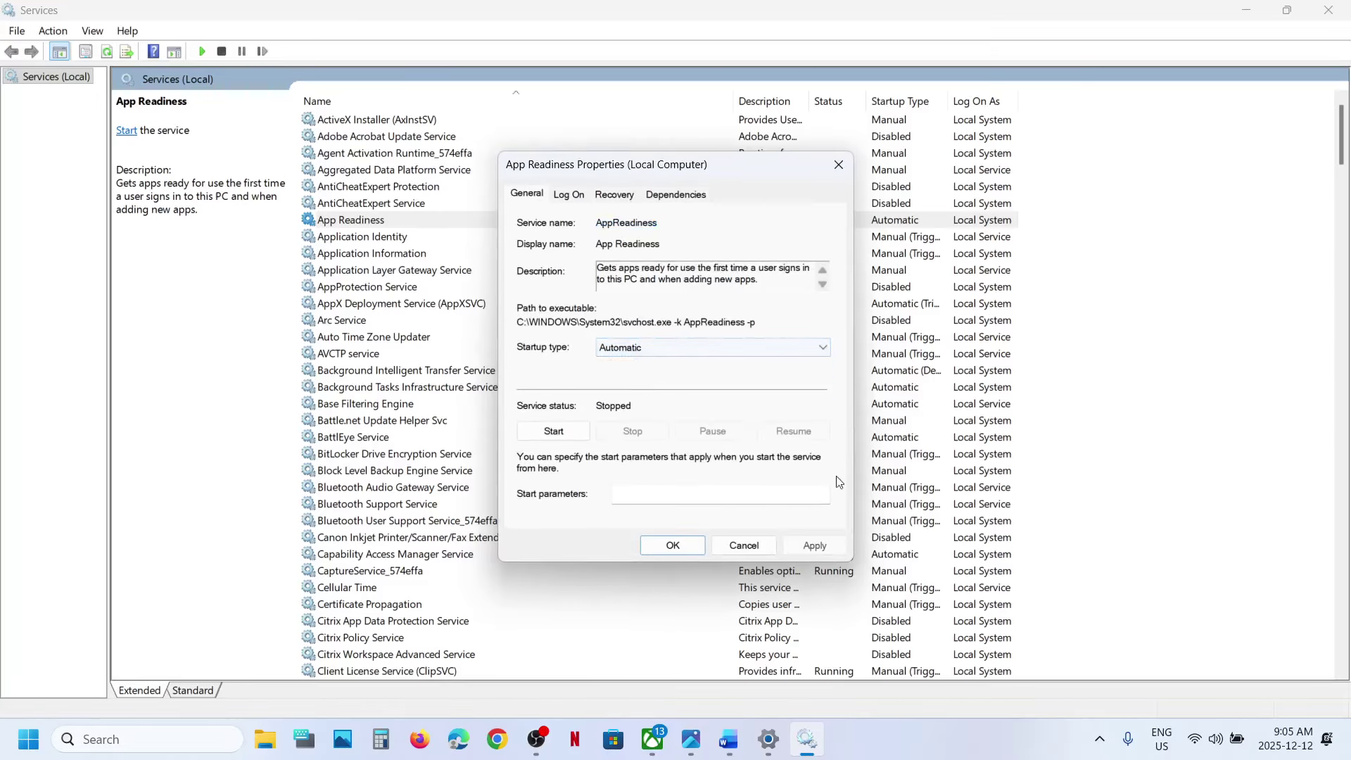
left_click(822, 545)
left_click(575, 439)
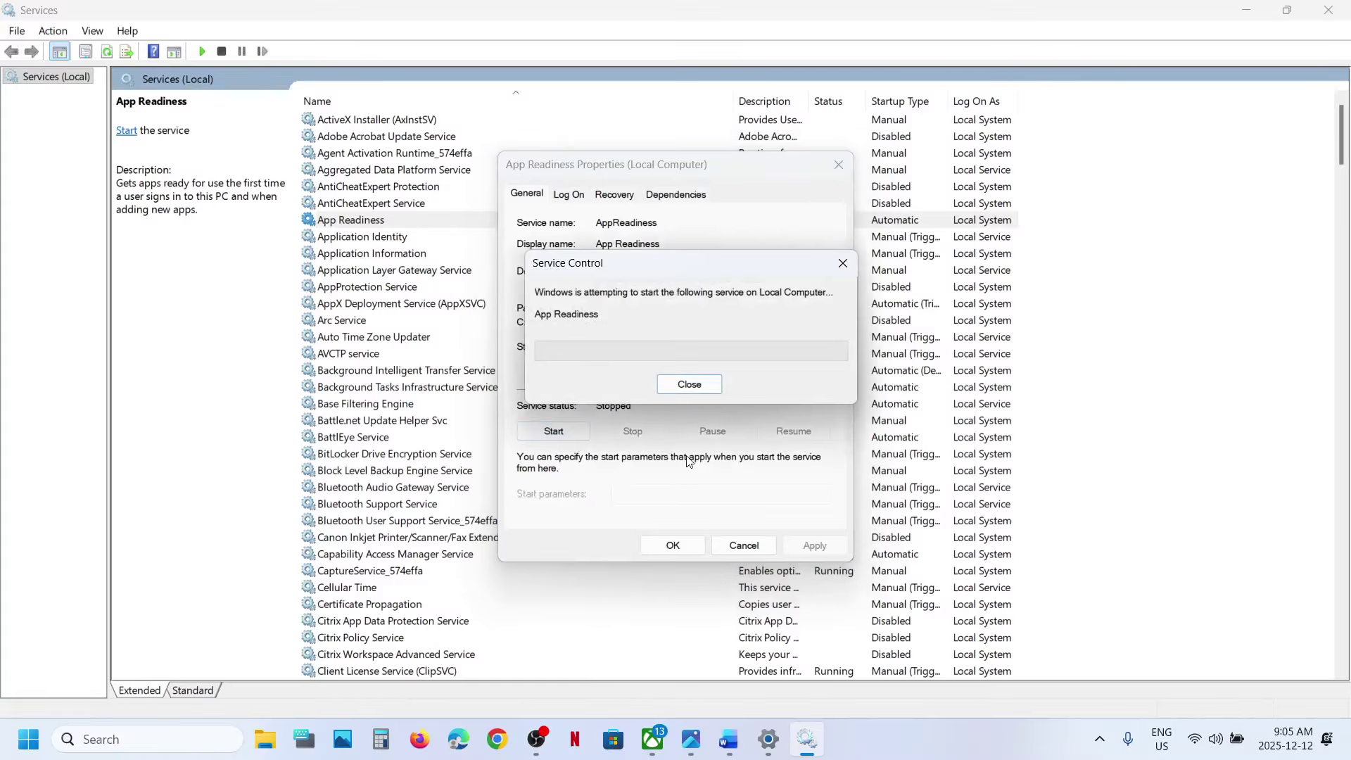
left_click(673, 545)
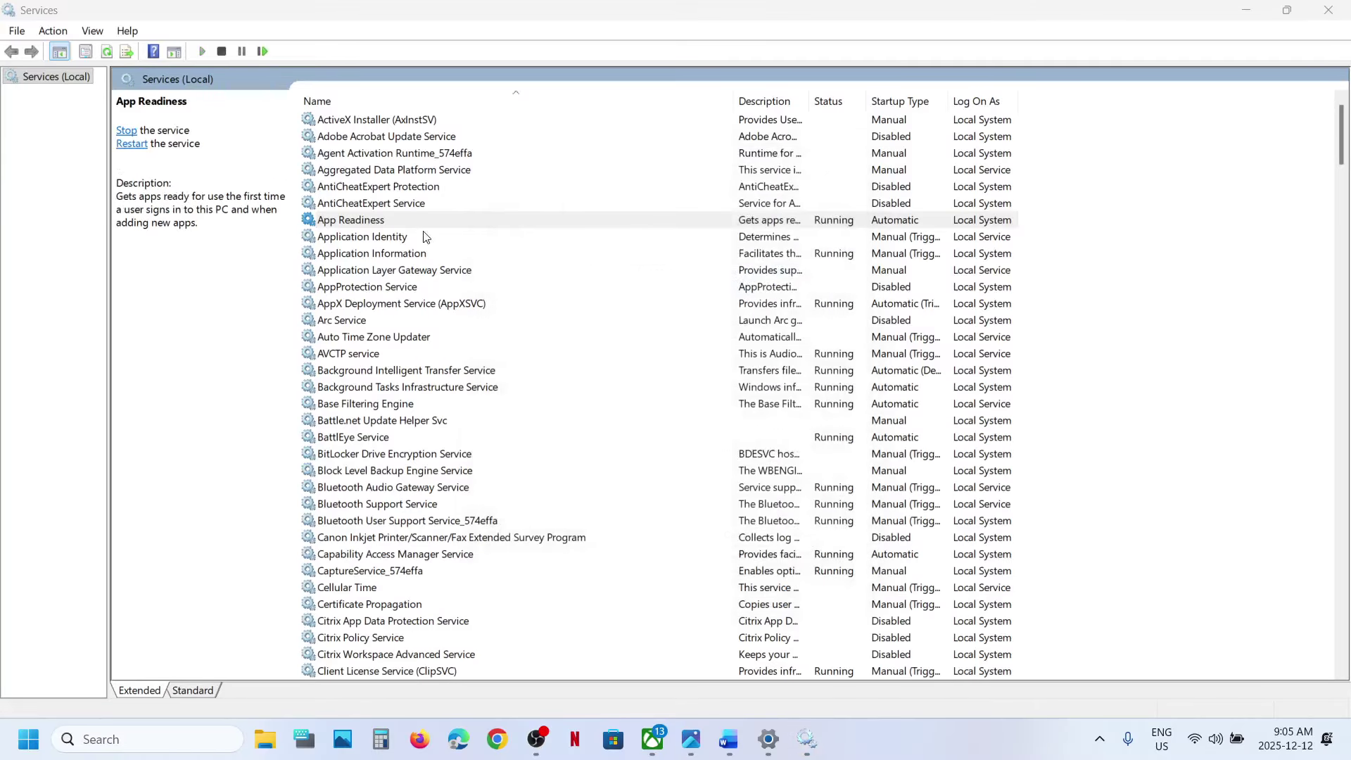
Restart the App Readiness service
left_click(389, 221)
right_click(389, 220)
left_click(456, 308)
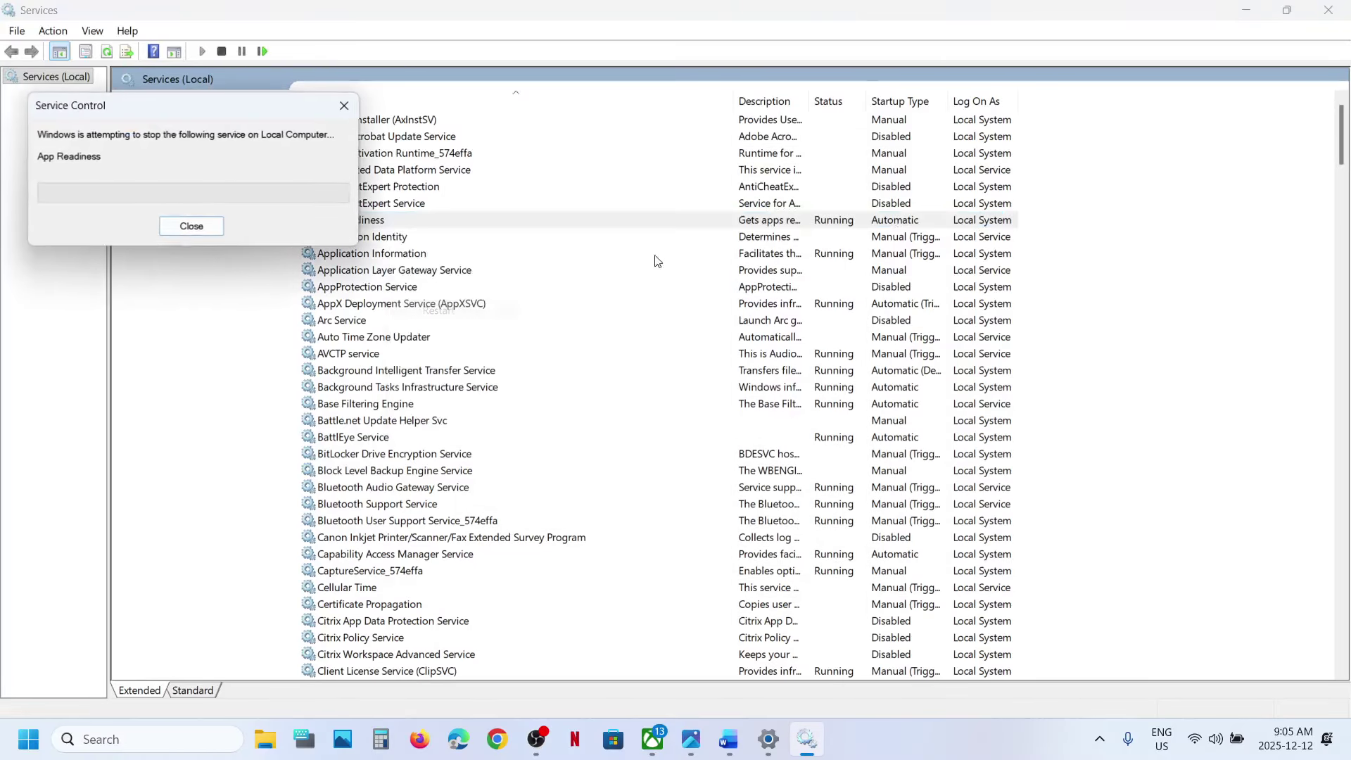
Check the Windows Update page in Settings and go to the SFC and DISM commands in the Word document Windows 11 Update Error
left_click(768, 739)
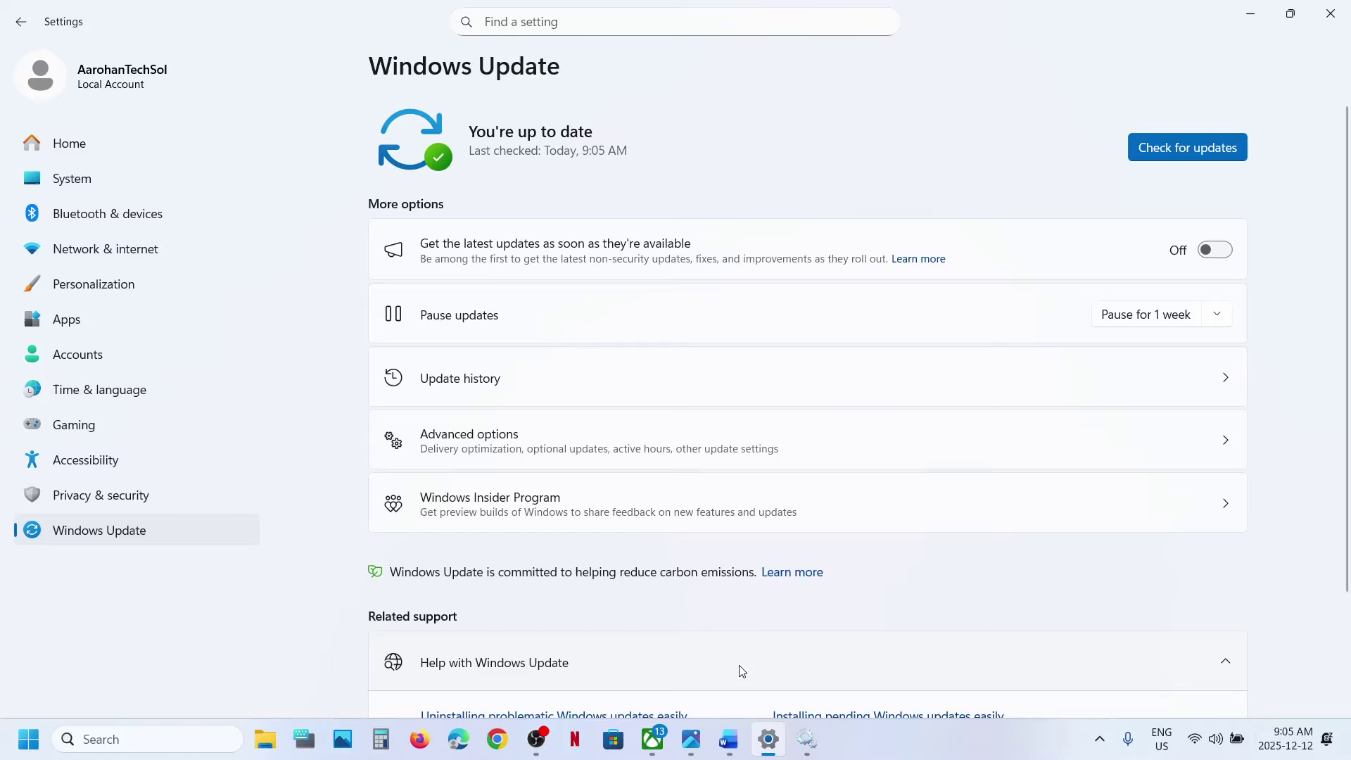
left_click(730, 746)
scroll(558, 416, "down", 8)
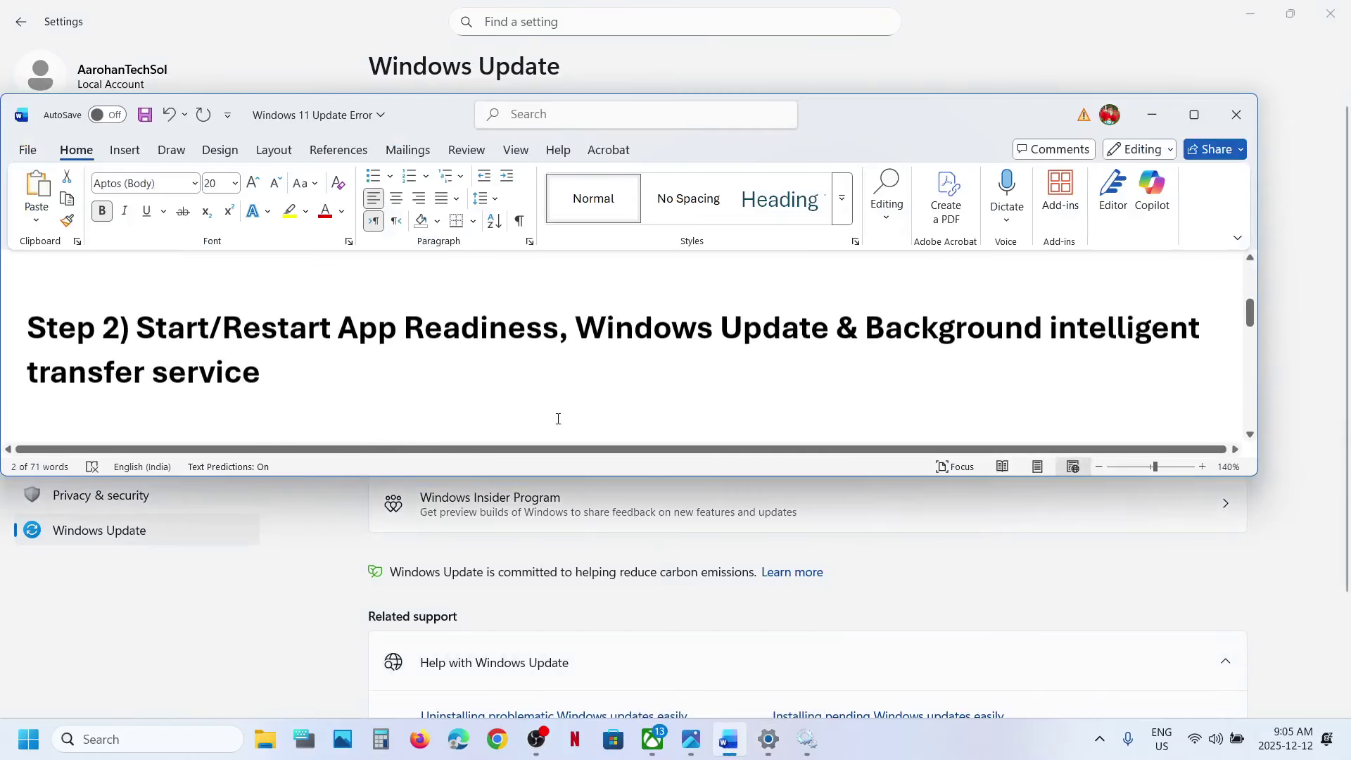
scroll(558, 418, "down", 2)
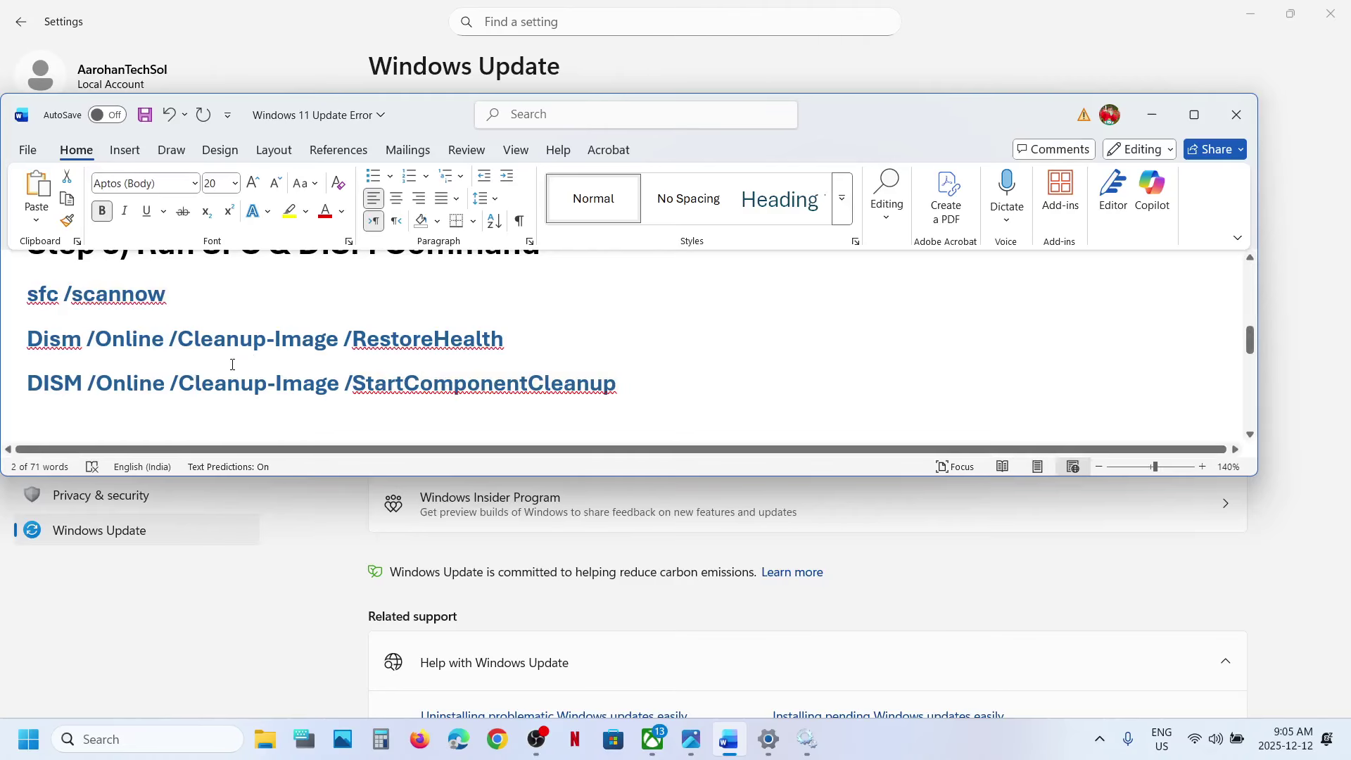
Find Command Prompt with the search term cmd and open it as administrator
left_click(192, 740)
type("cmd")
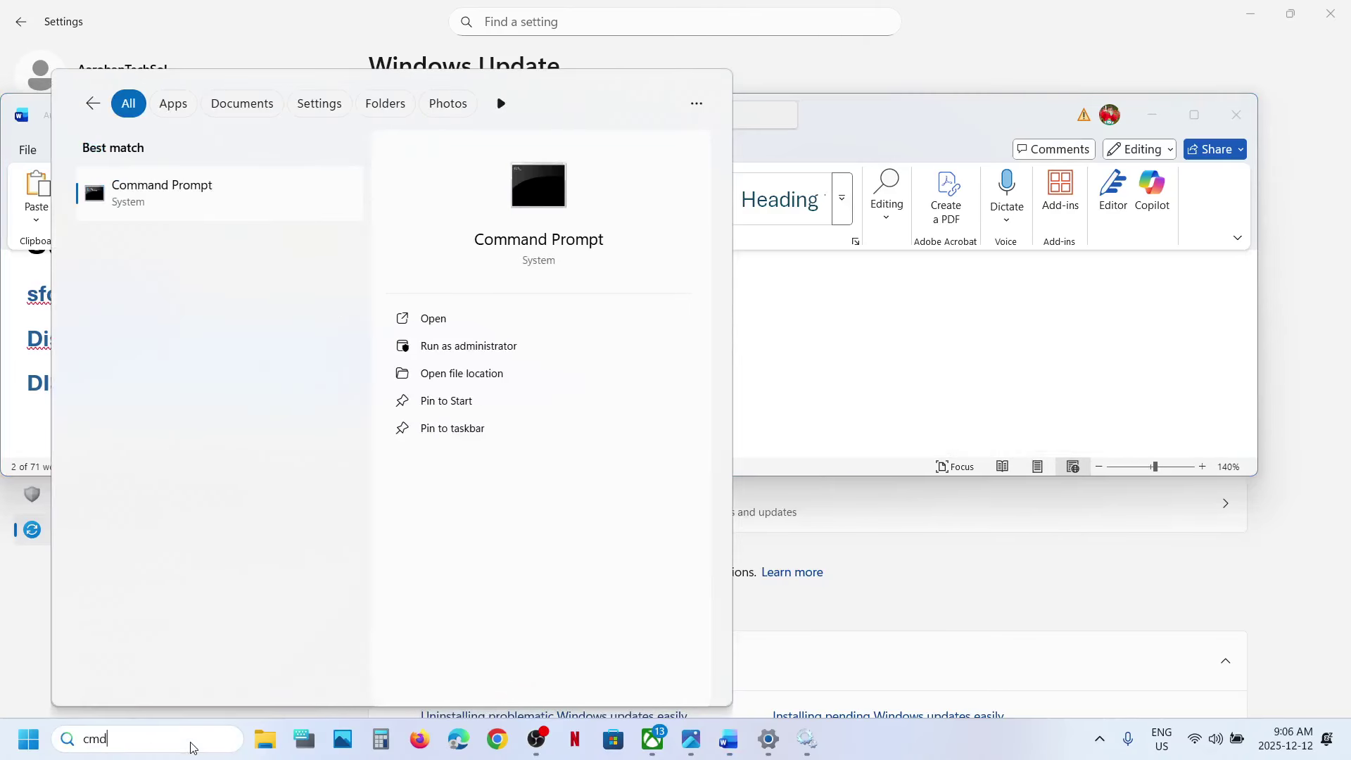
right_click(133, 193)
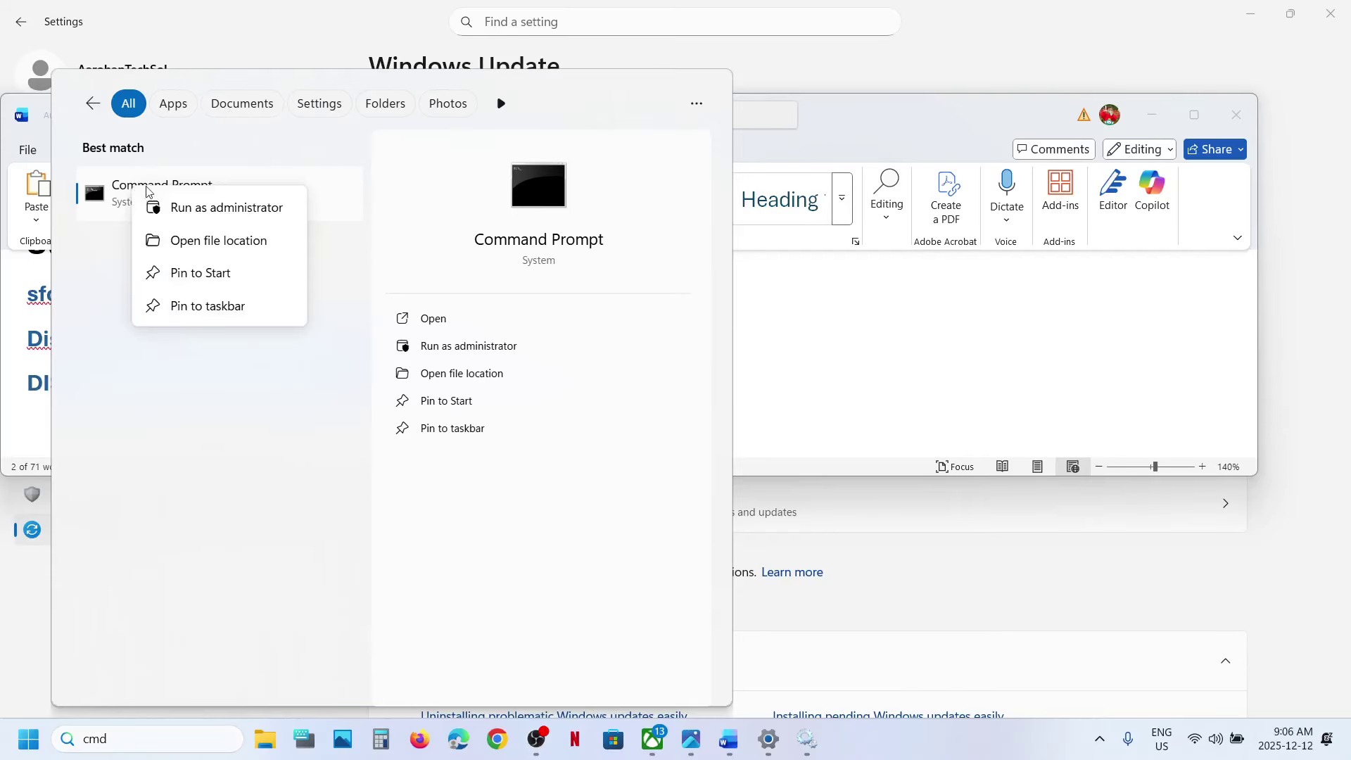
left_click(222, 209)
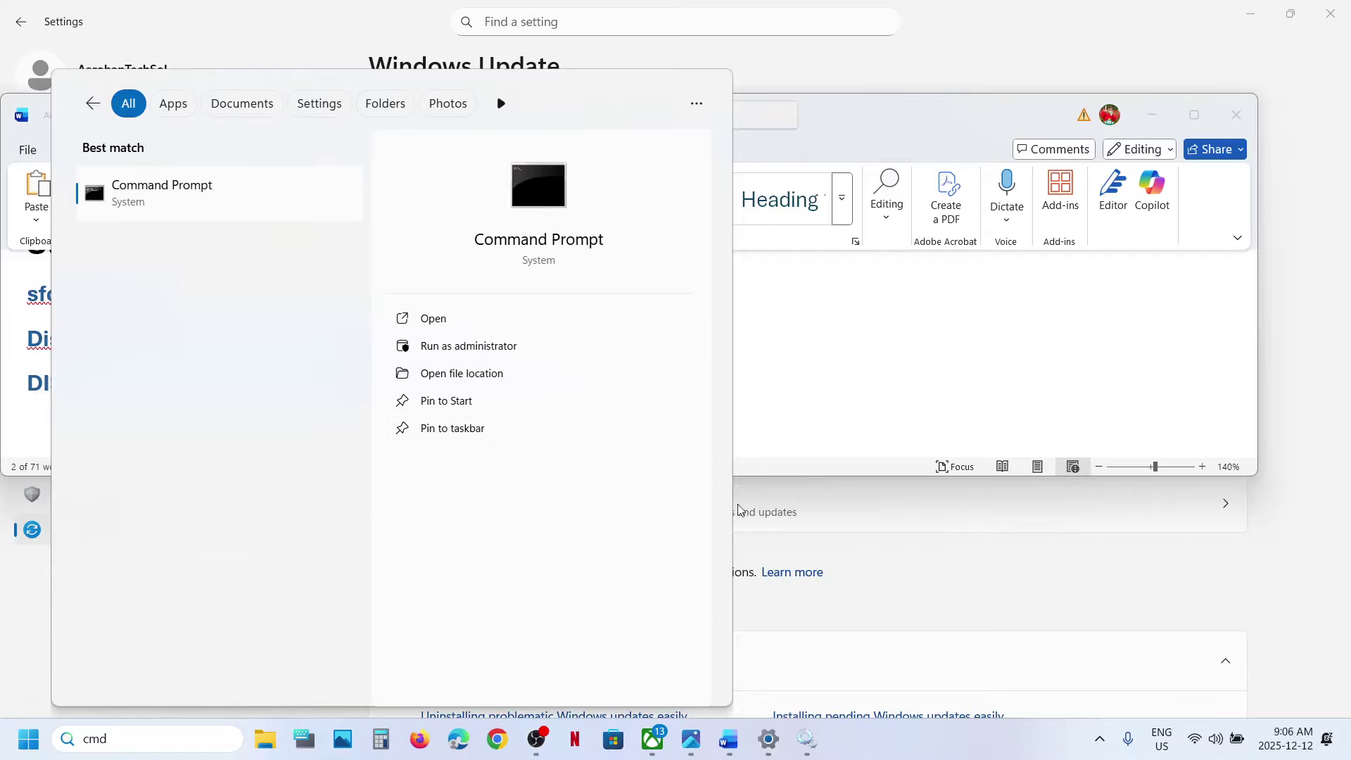
left_click(582, 512)
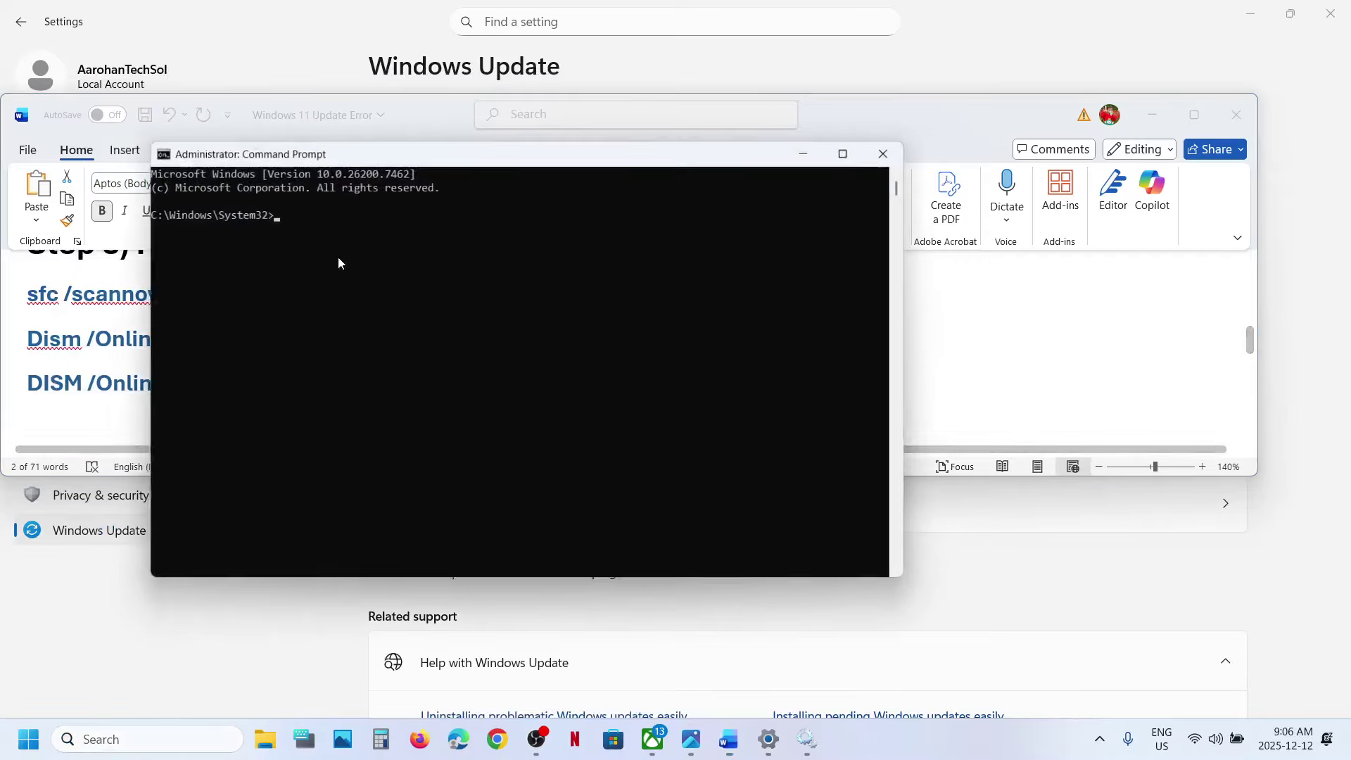
Copy the sfc /scannow command from the Word document and run it in the administrator Command Prompt
triple_click(120, 301)
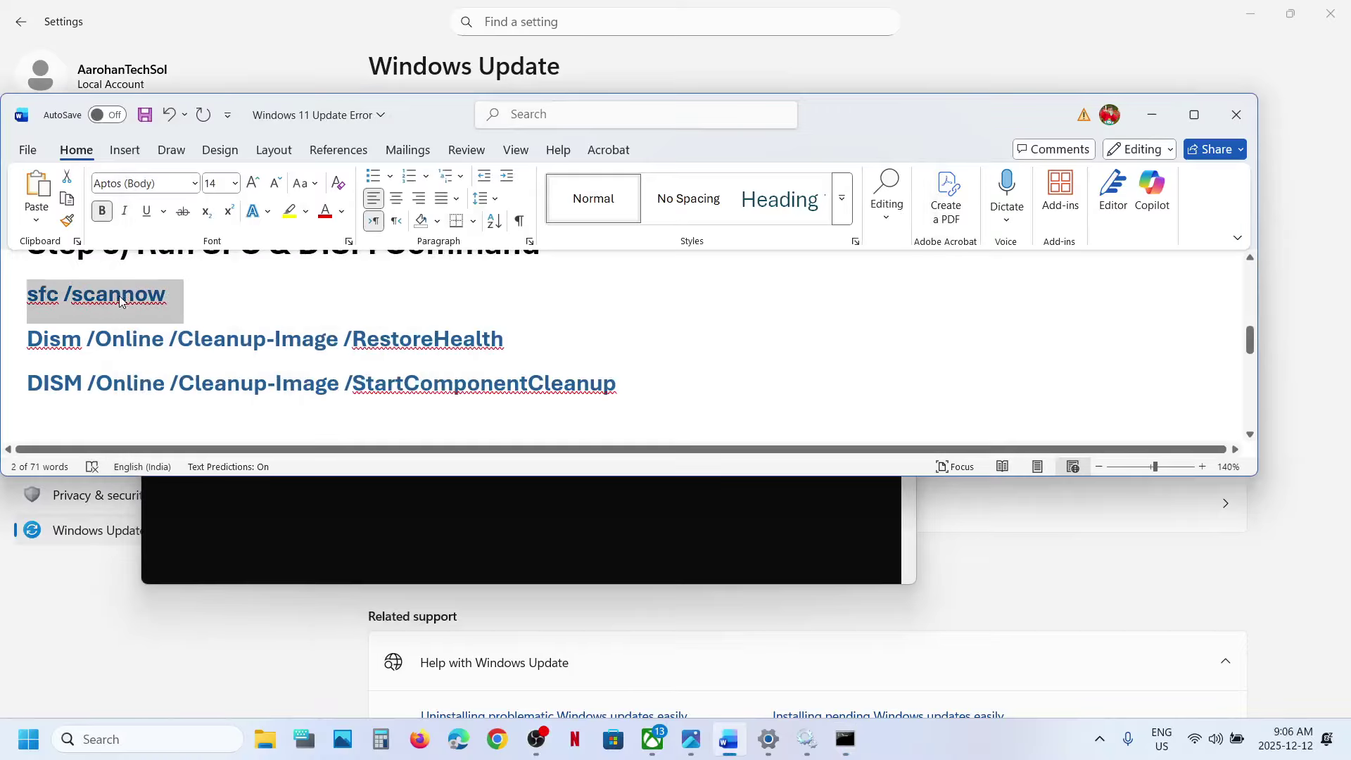
key("ctrl+c")
key("alt+Tab")
left_click(496, 382)
right_click(496, 382)
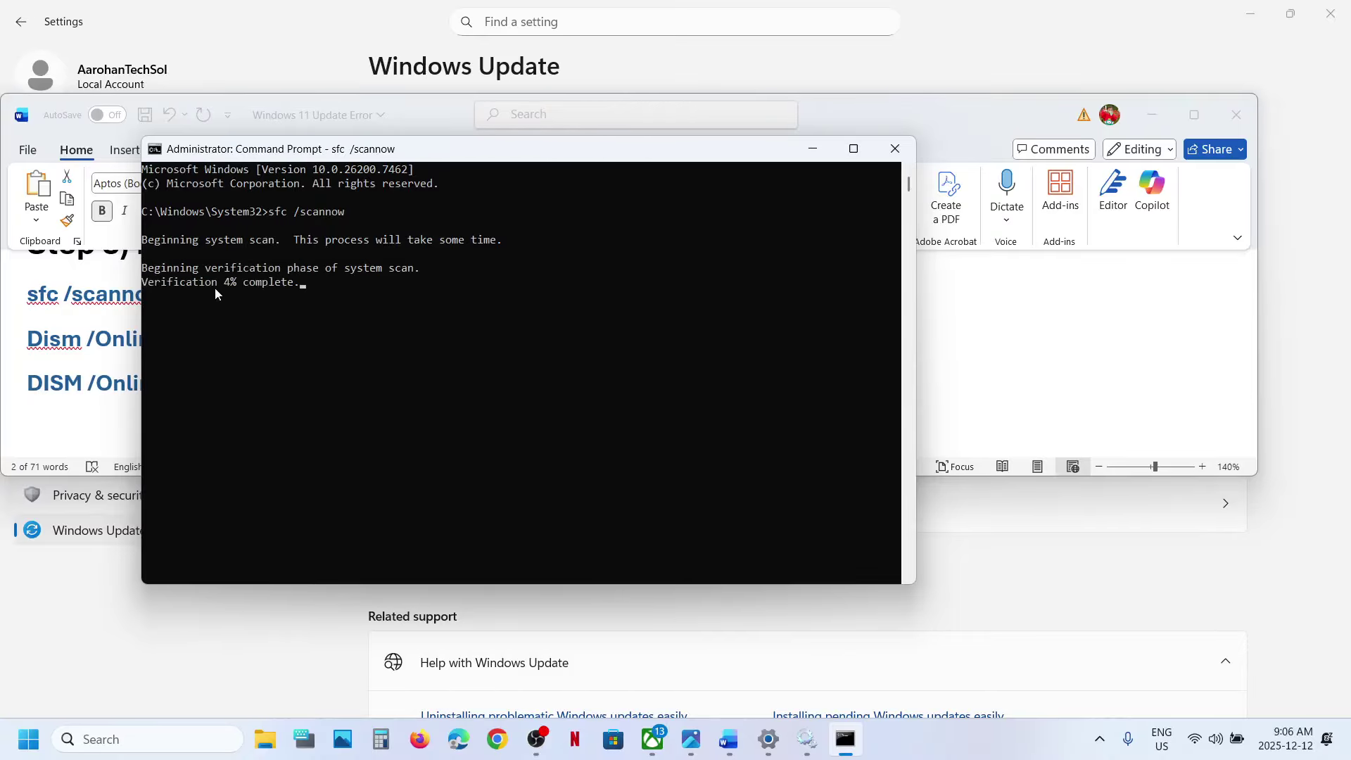
Select the Dism /Online /Cleanup-Image /RestoreHealth command in the Word document and check the scan's progress in Command Prompt
left_click(79, 350)
triple_click(79, 350)
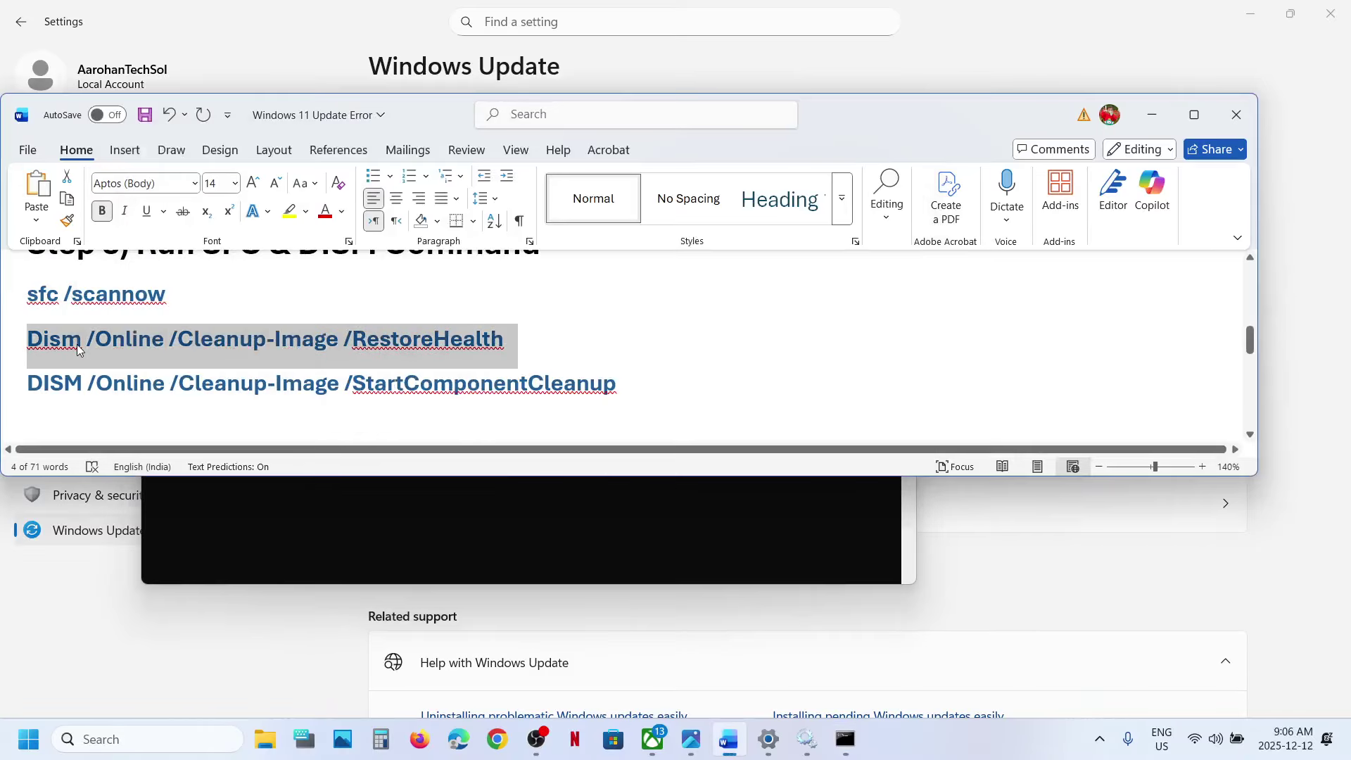
key("alt+Tab")
key("alt+Tab")
key("alt+Tab")
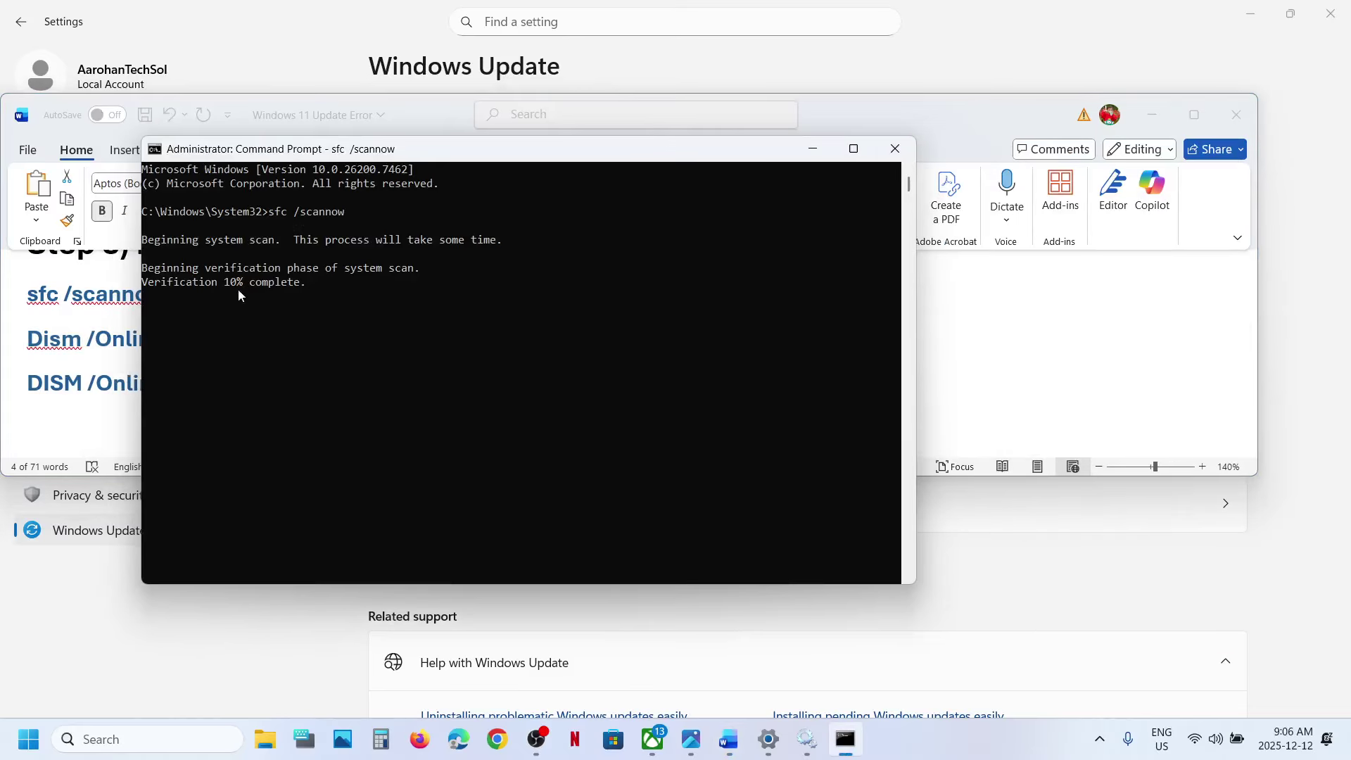
Select the DISM /Online /Cleanup-Image /StartComponentCleanup command in the Word document and check the scan's progress in Command Prompt
key("alt+Tab")
triple_click(259, 385)
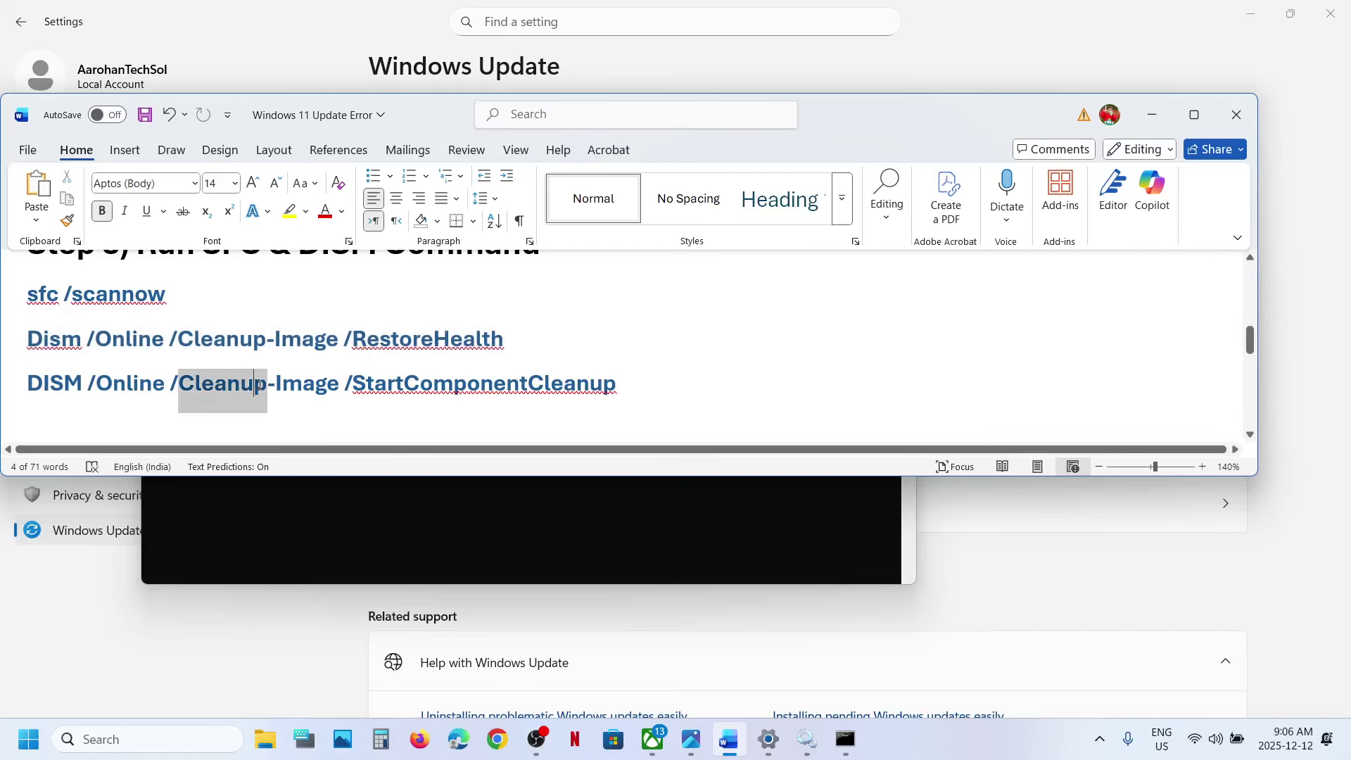
key("alt+Tab")
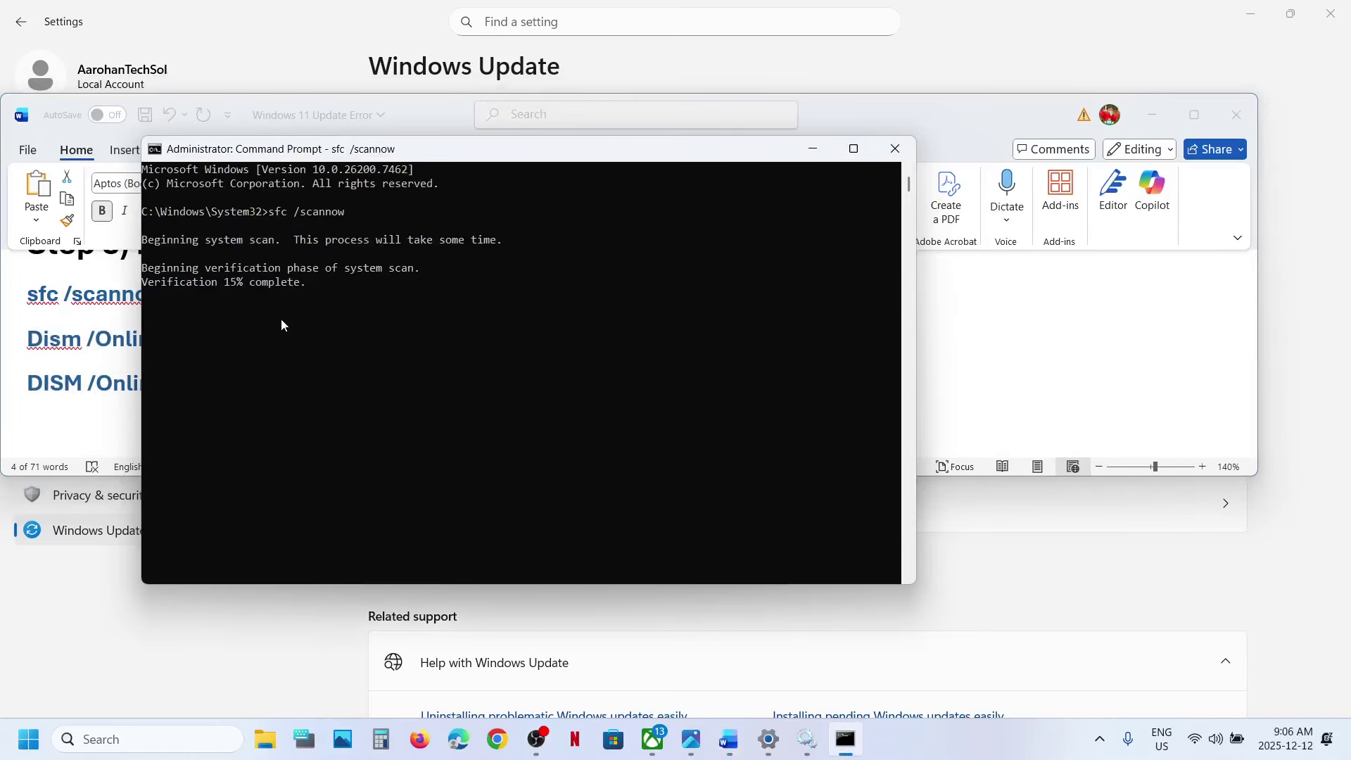
Return to the Word document and open the Microsoft Update Catalog link under Step 4
key("alt+Tab")
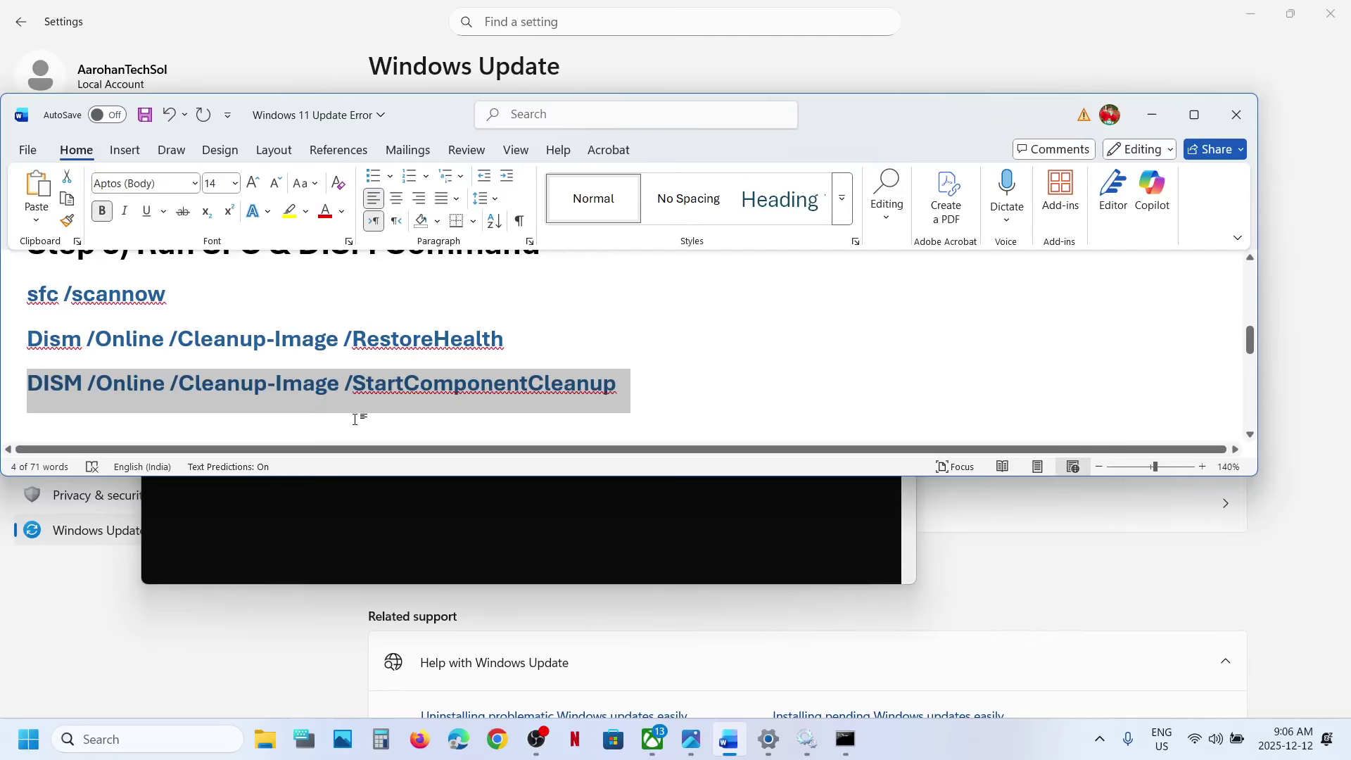
scroll(355, 419, "down", 3)
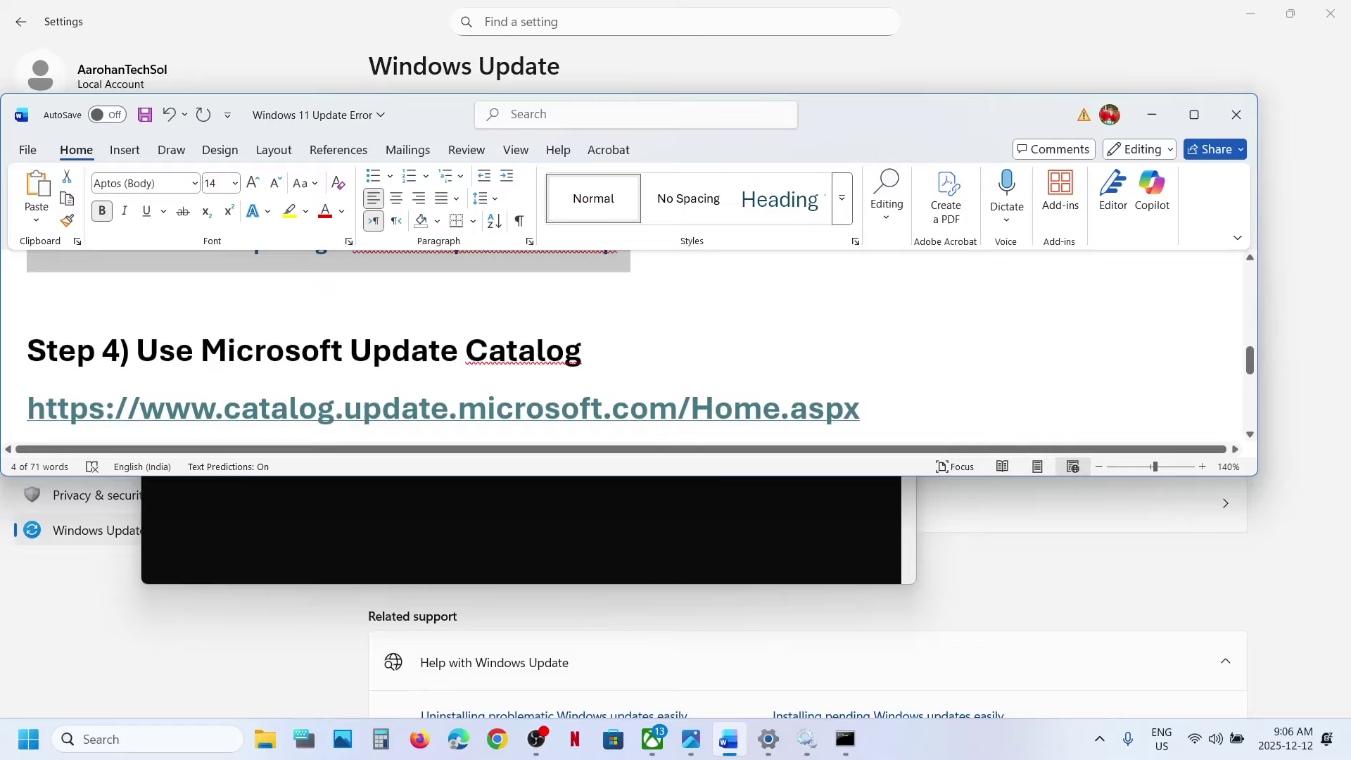
left_click(432, 377, "ctrl")
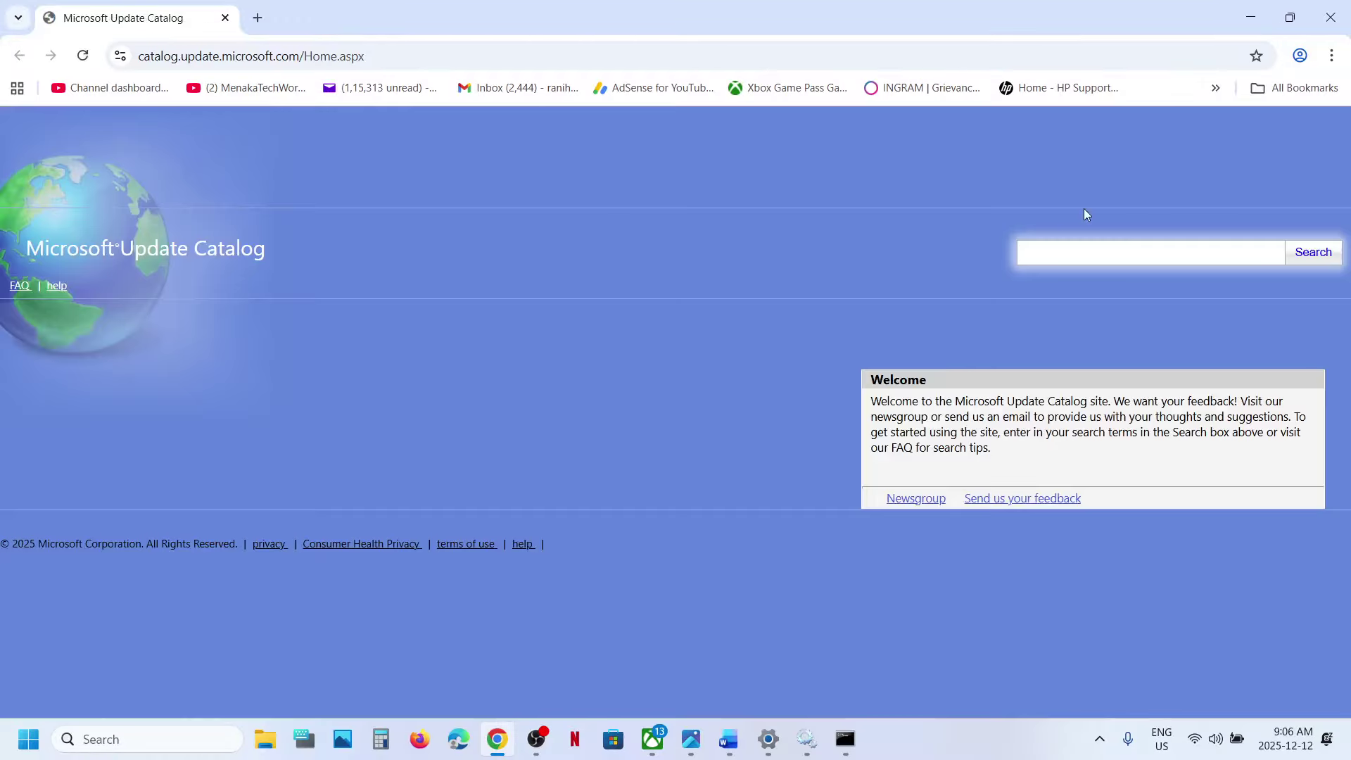
Switch to Settings, open the Windows Update history and copy the KB number KB5072033 of the 2025-12 Security Update
left_click(767, 739)
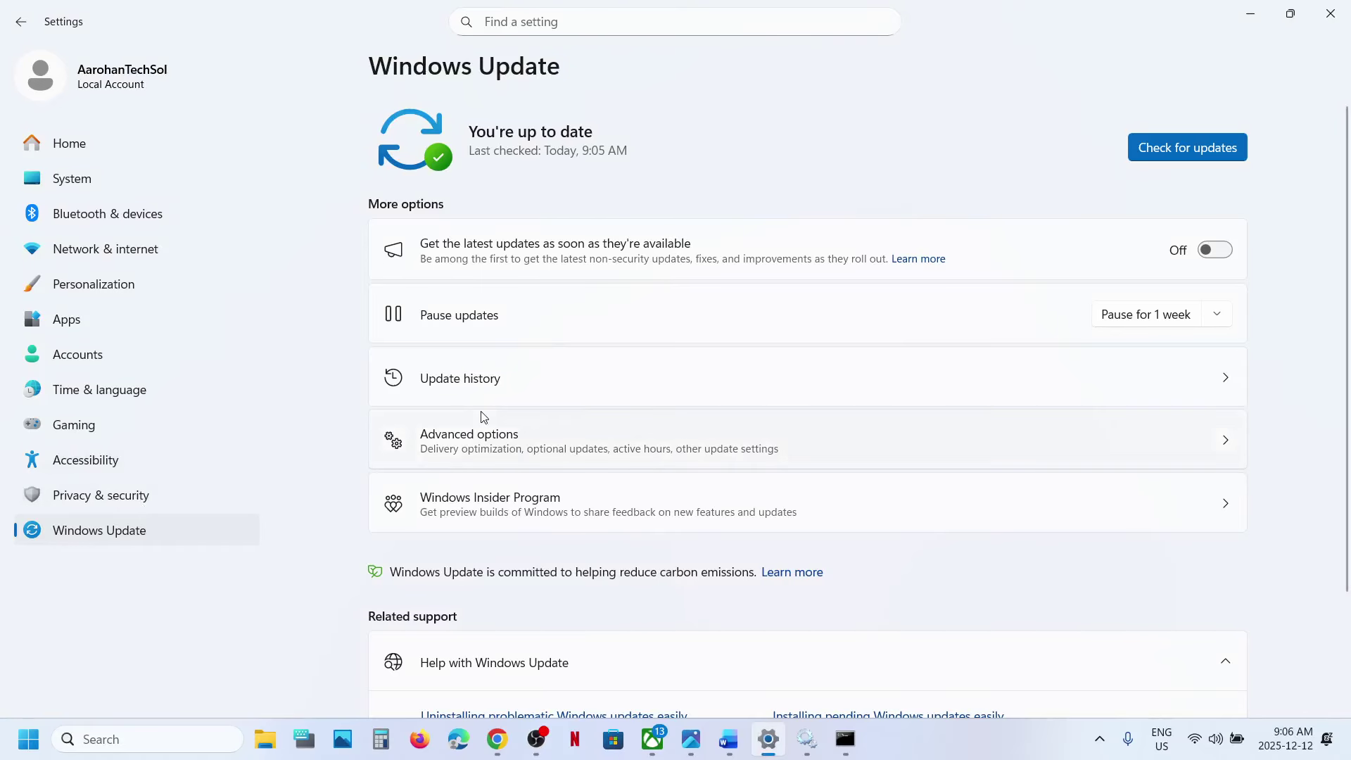
left_click(495, 384)
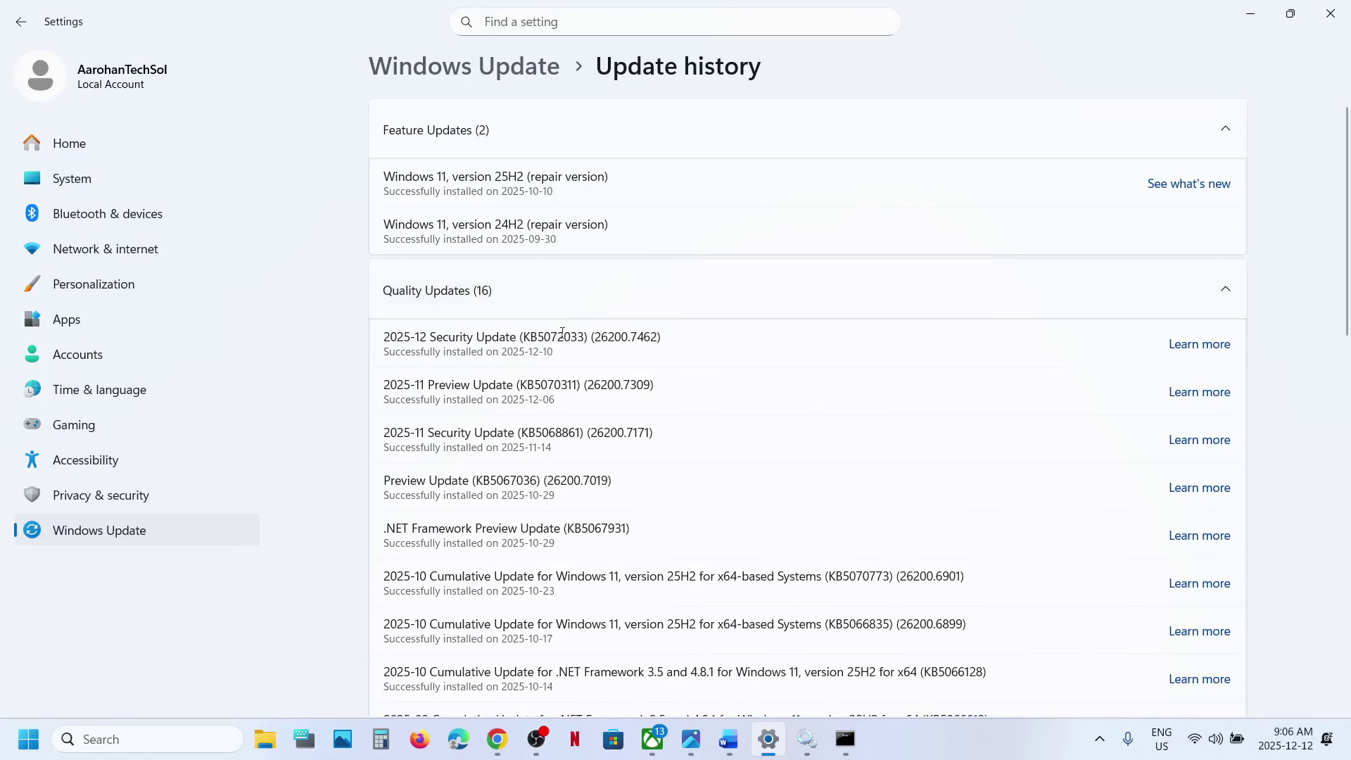
double_click(561, 338)
key("ctrl+c")
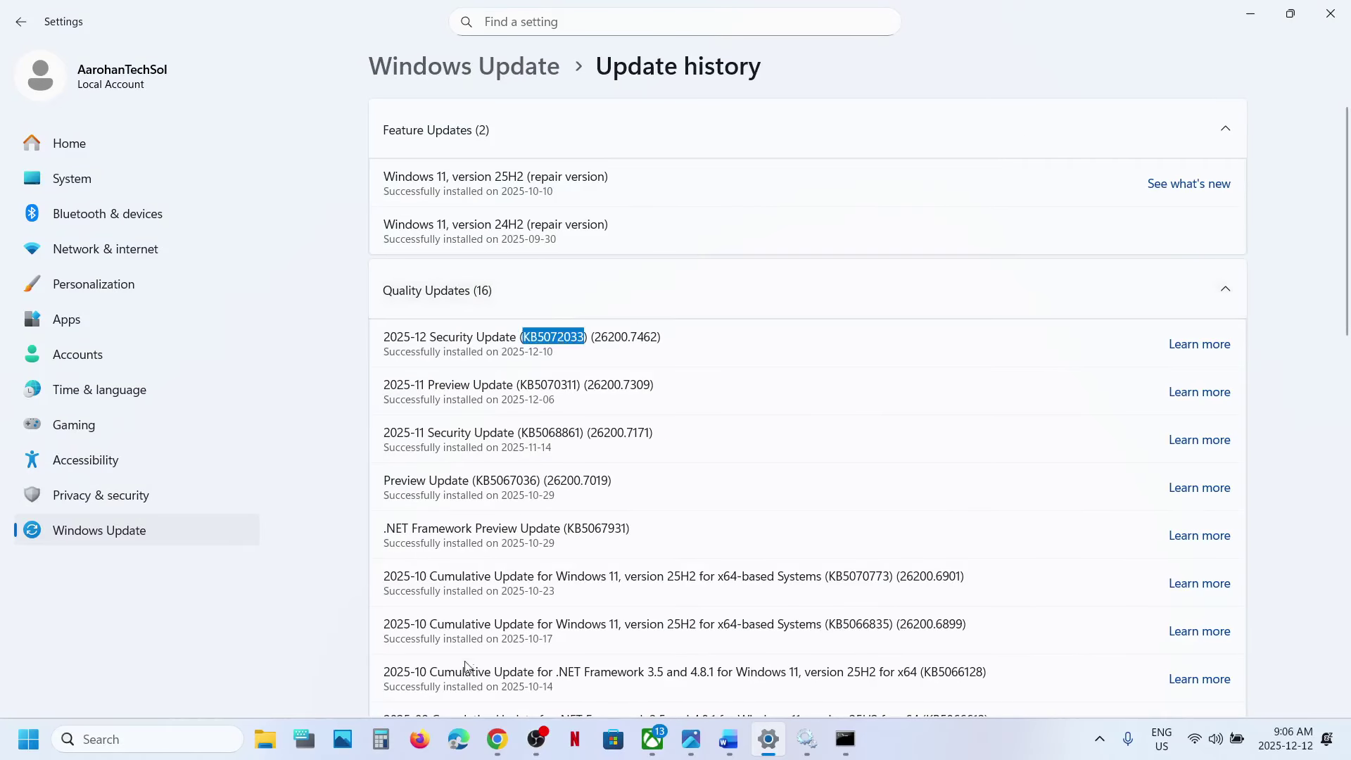
Switch to Chrome and search the Microsoft Update Catalog for KB5072033
left_click(497, 739)
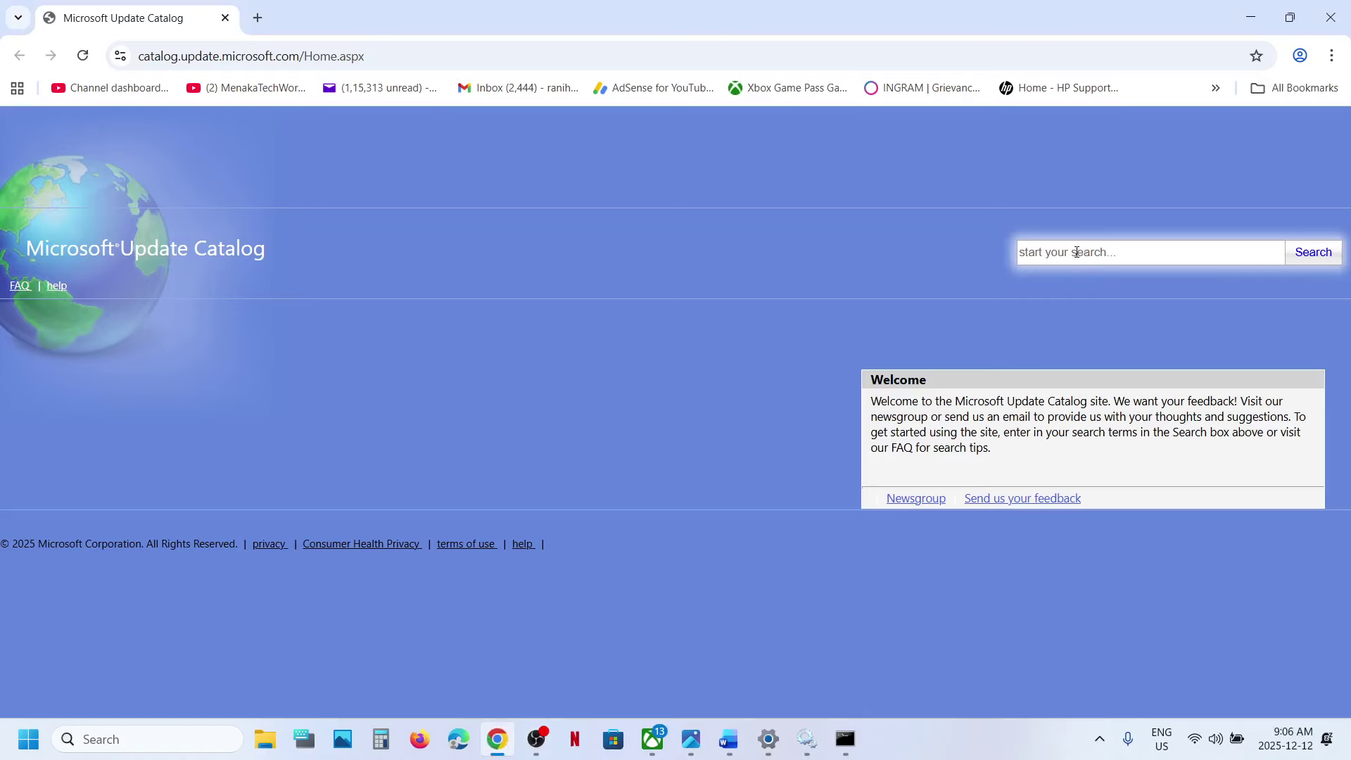
left_click(1077, 252)
key("ctrl+v")
left_click(1313, 253)
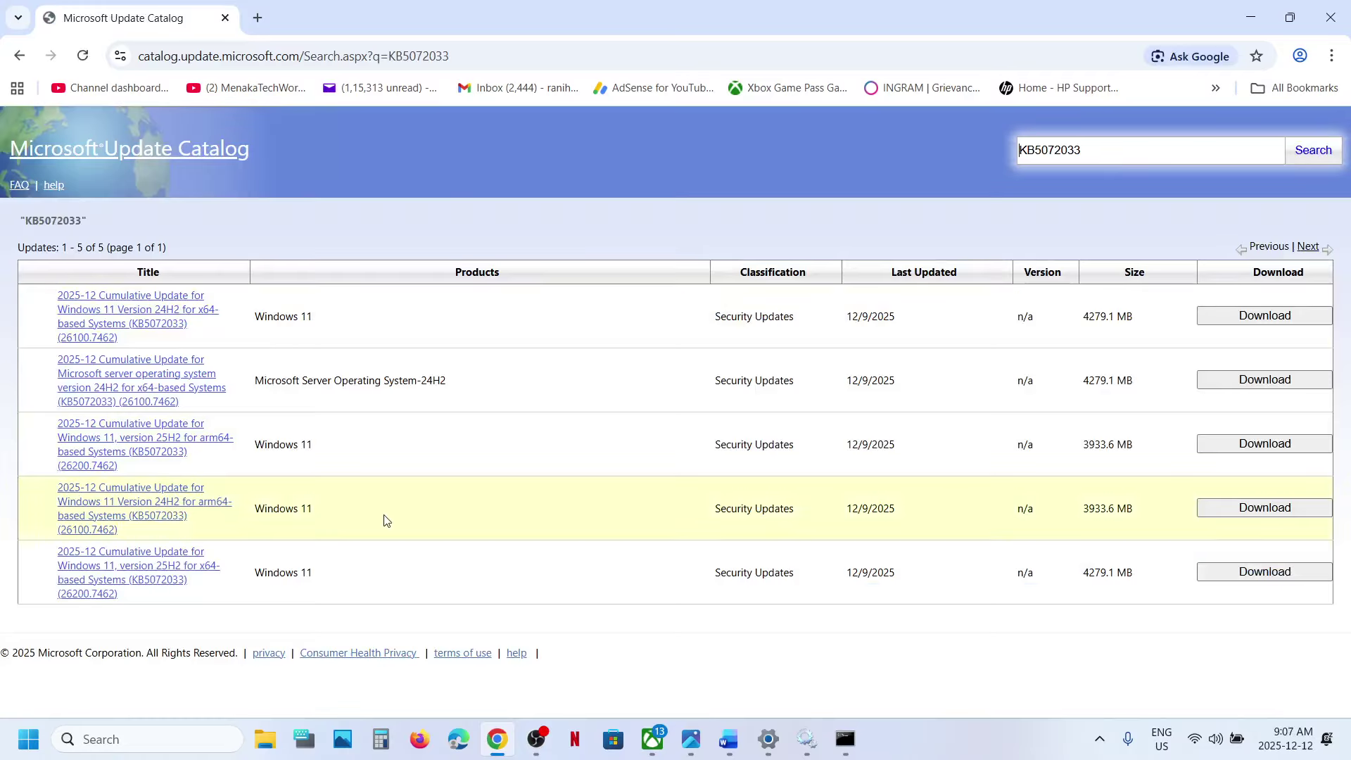
Run winver to check the installed Windows version in the About Windows dialog, then close it
left_click(151, 746)
type("winver")
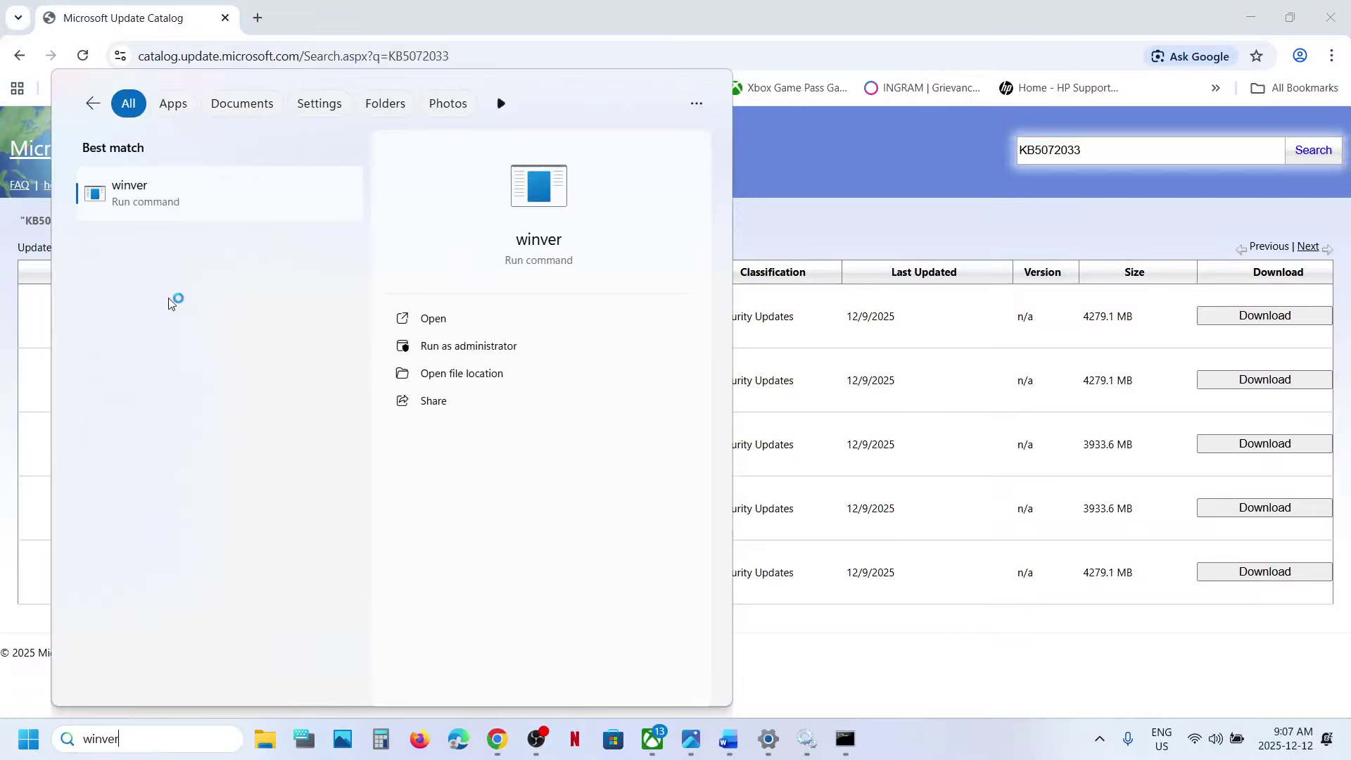
left_click(121, 205)
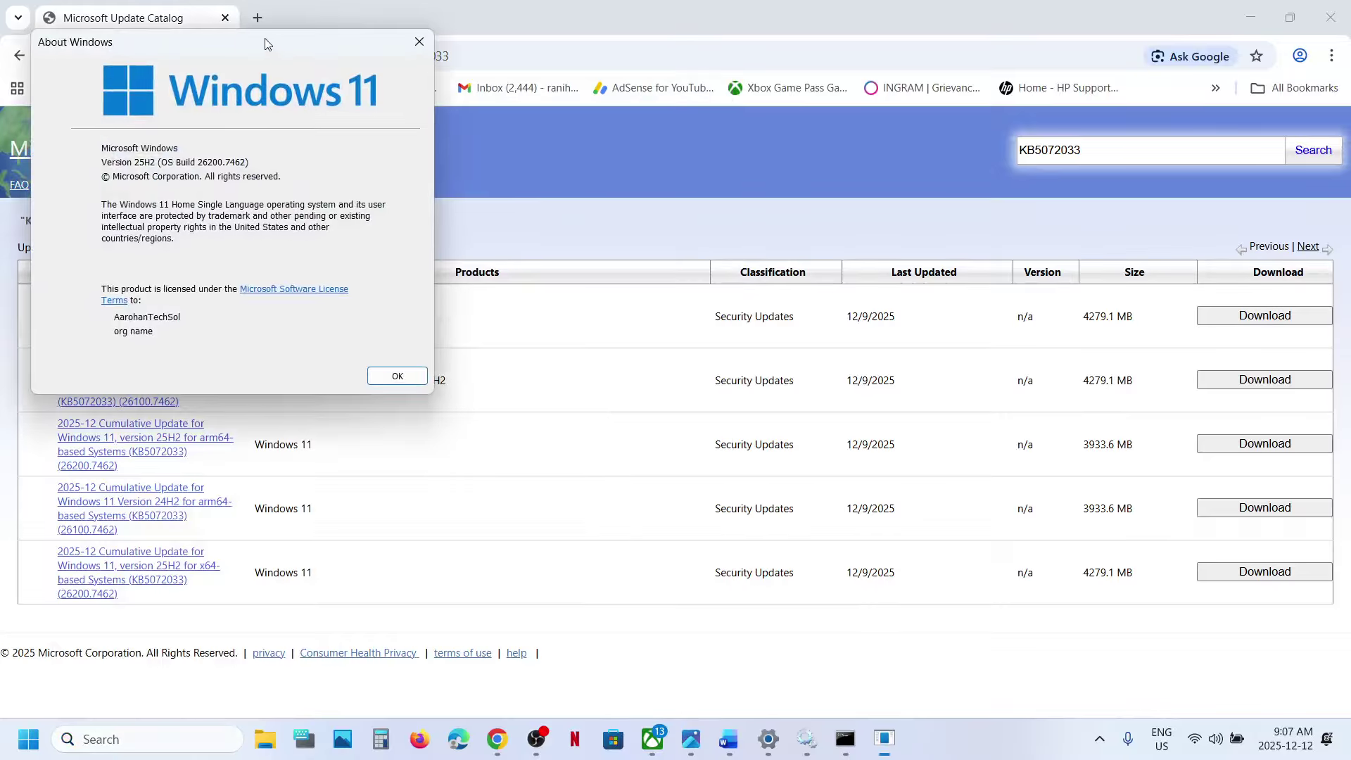
left_click_drag(266, 41, 624, 224)
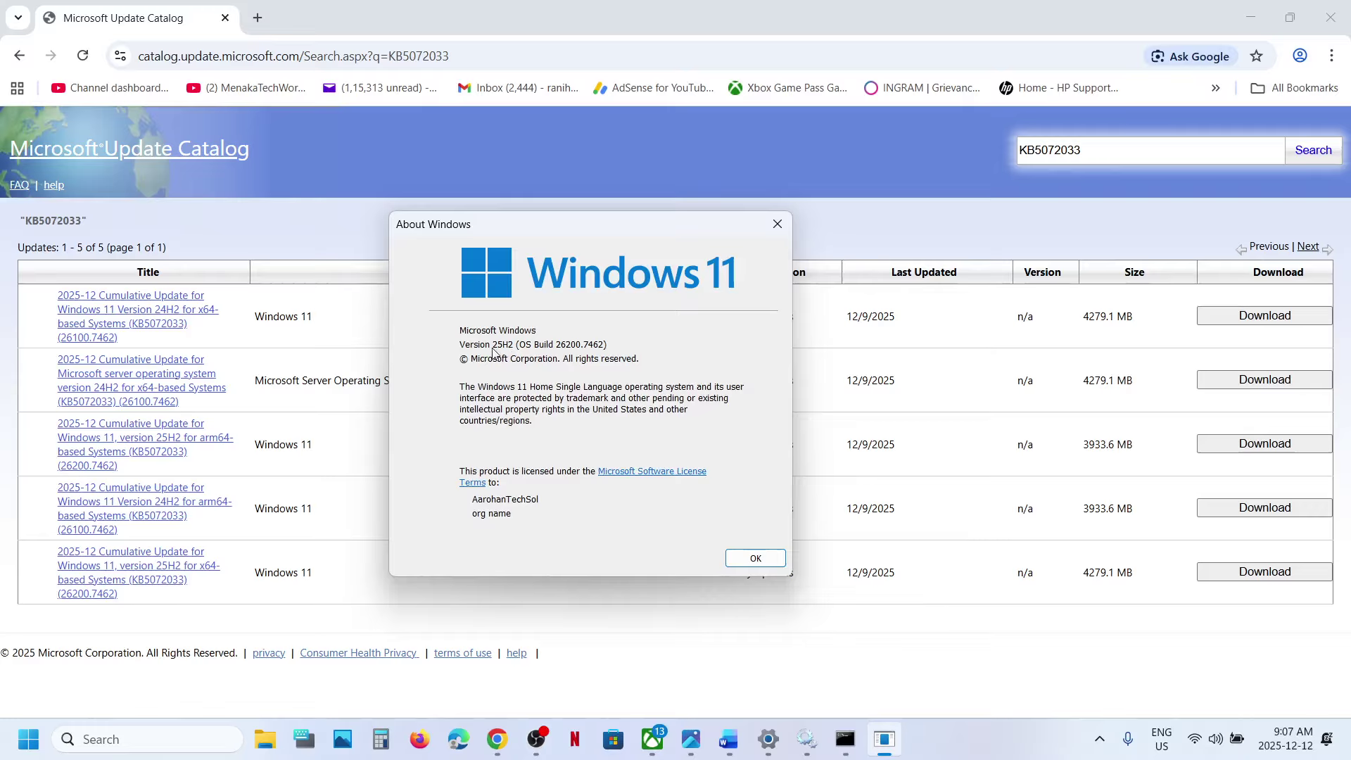
left_click(777, 224)
Check the PC's system type on the System About page in Settings, then close Settings
key("alt+Tab")
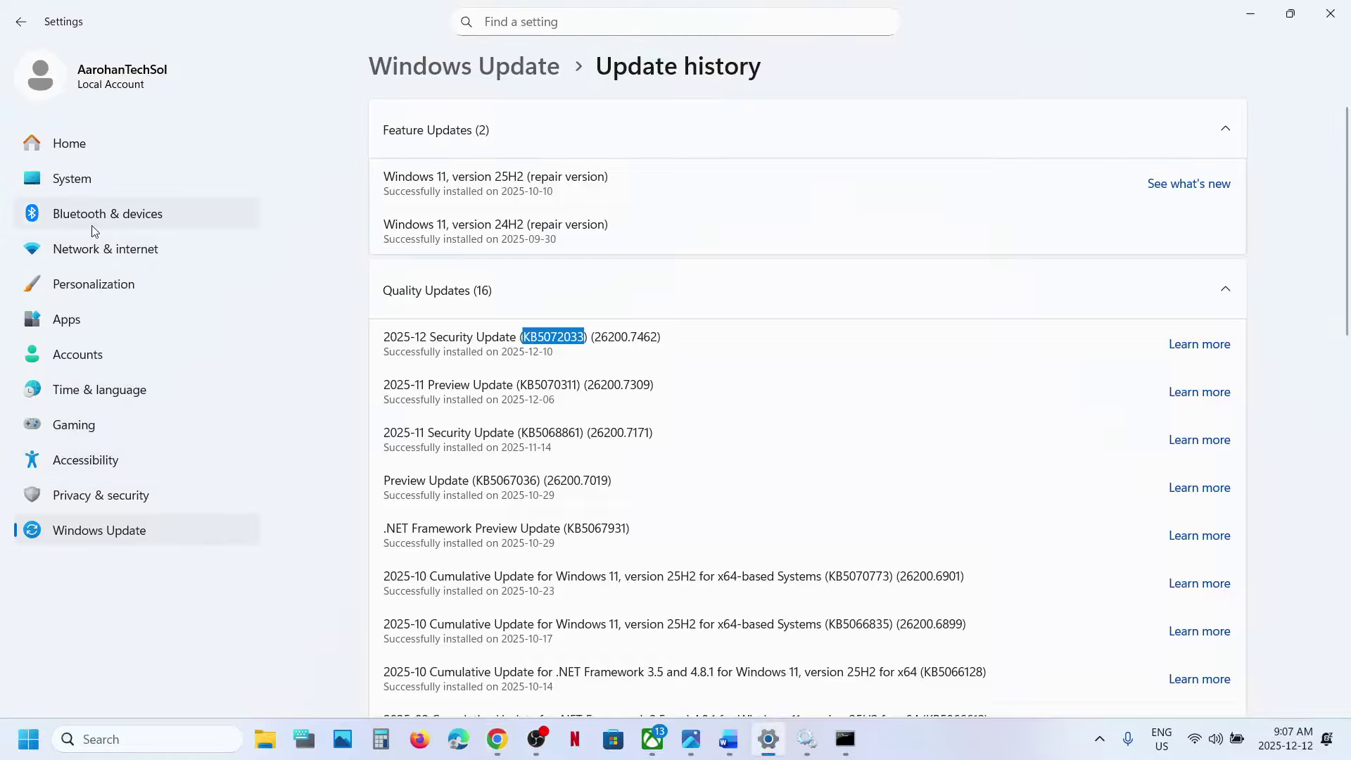
left_click(72, 180)
scroll(561, 407, "down", 15)
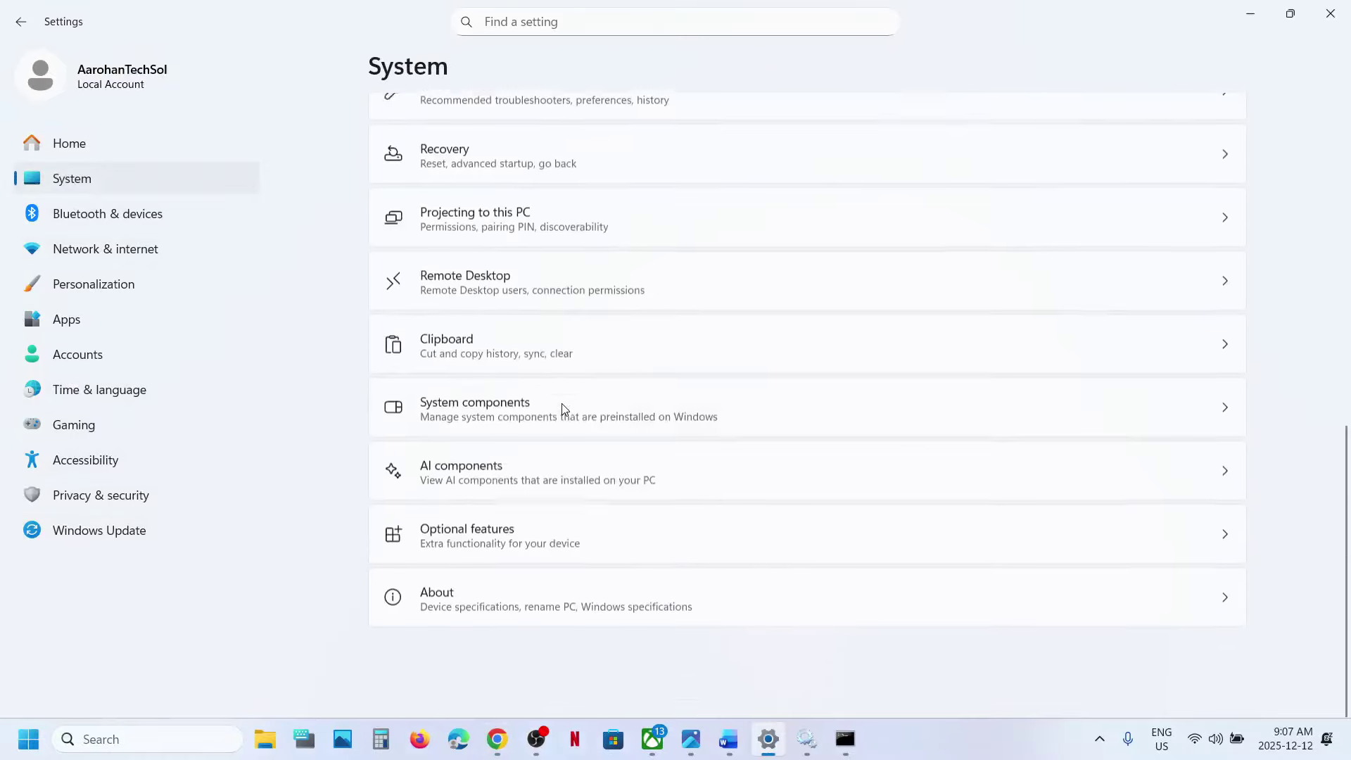
left_click(468, 679)
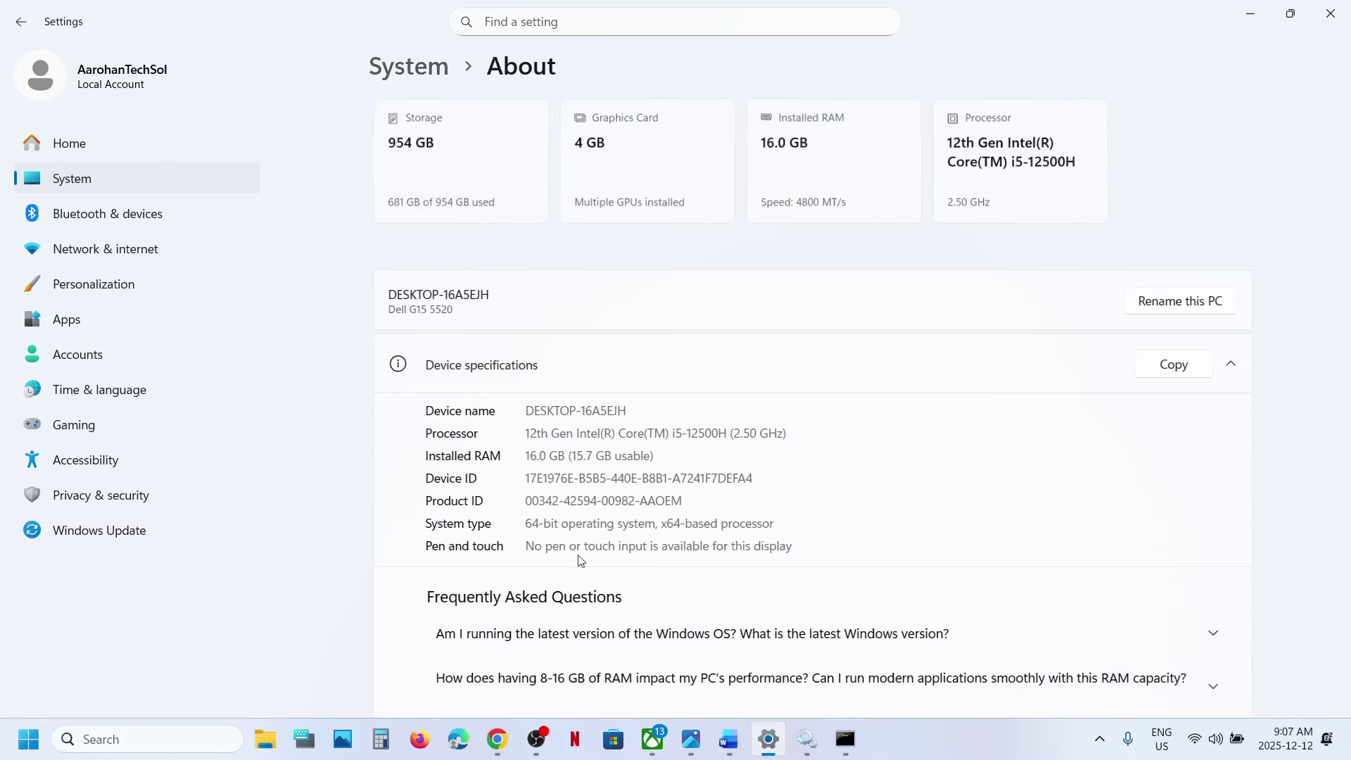
left_click_drag(528, 526, 770, 524)
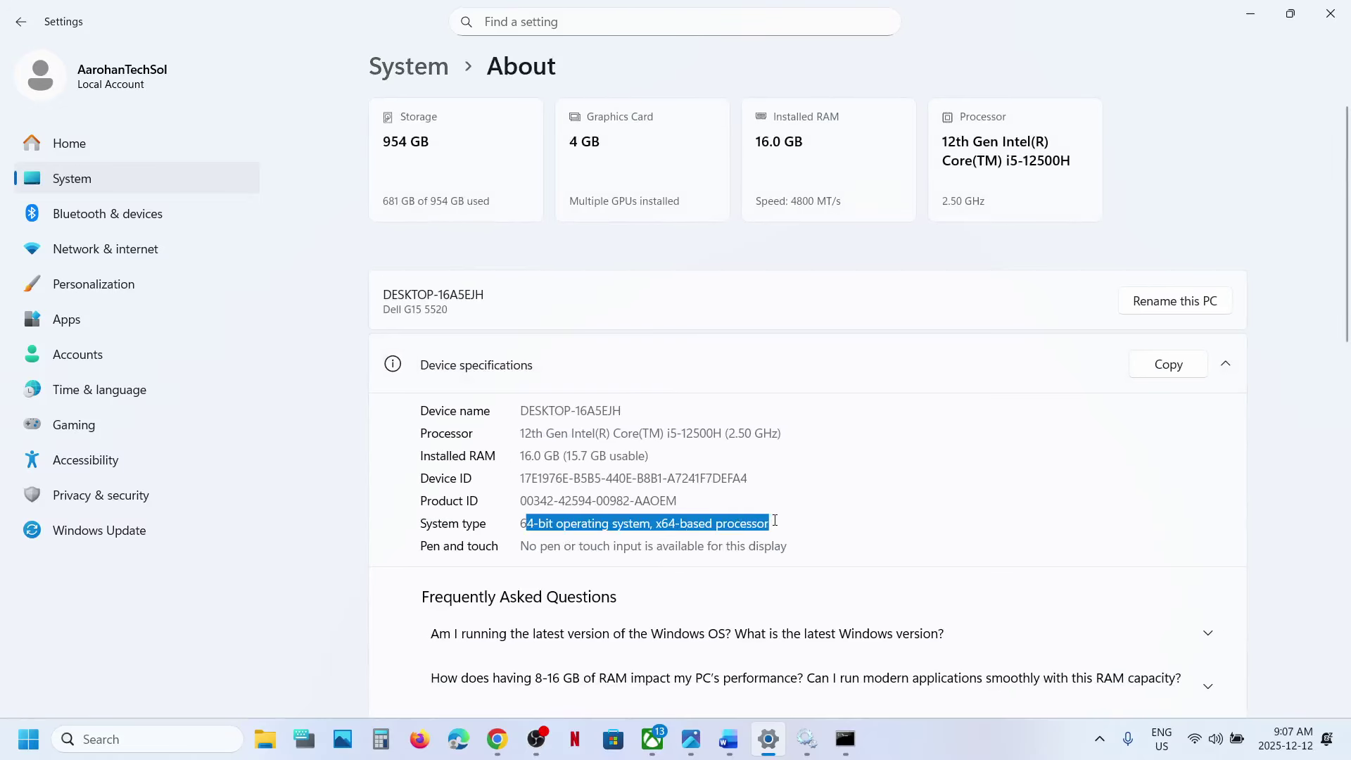
scroll(770, 524, "down", 2)
left_click(1330, 26)
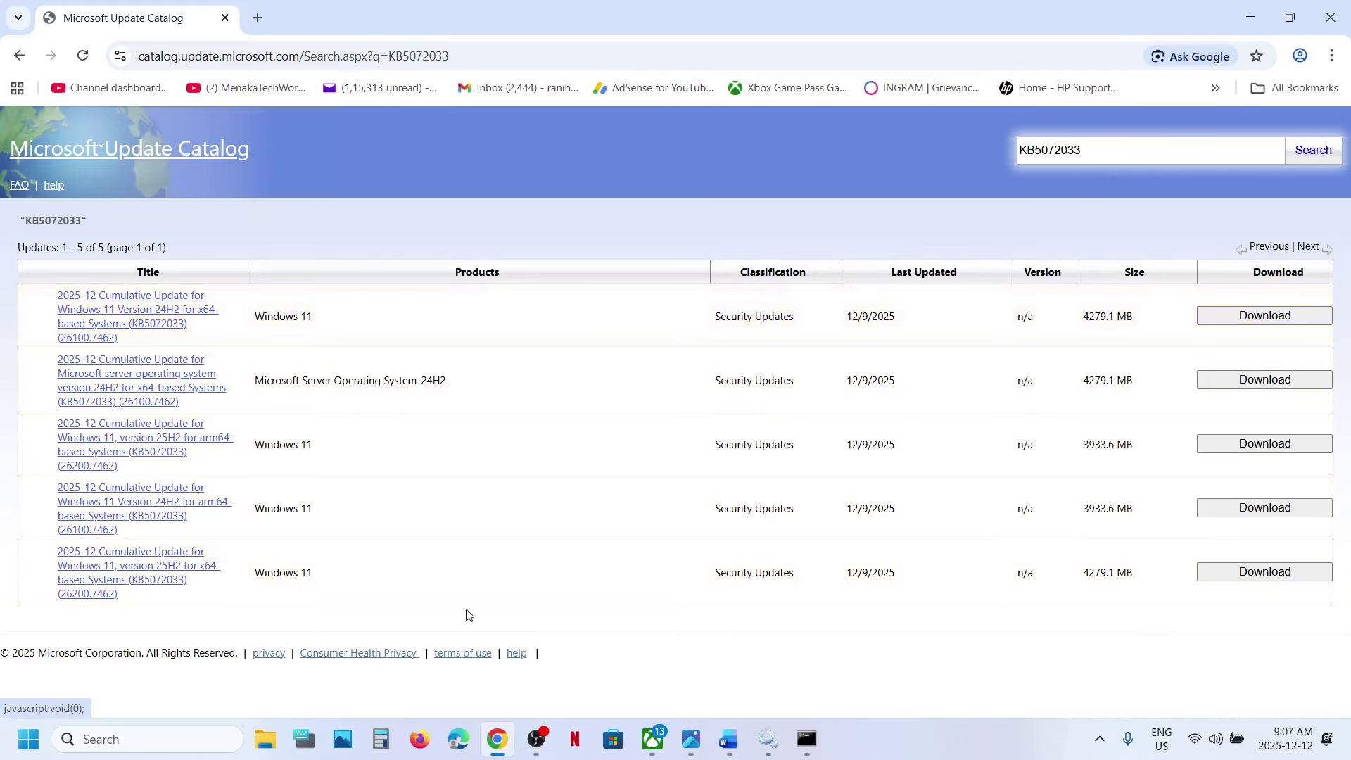
Download the windows11.0-kb5072033-x64 .msu file of the 25H2 x64 cumulative update and check its download progress
left_click(1270, 571)
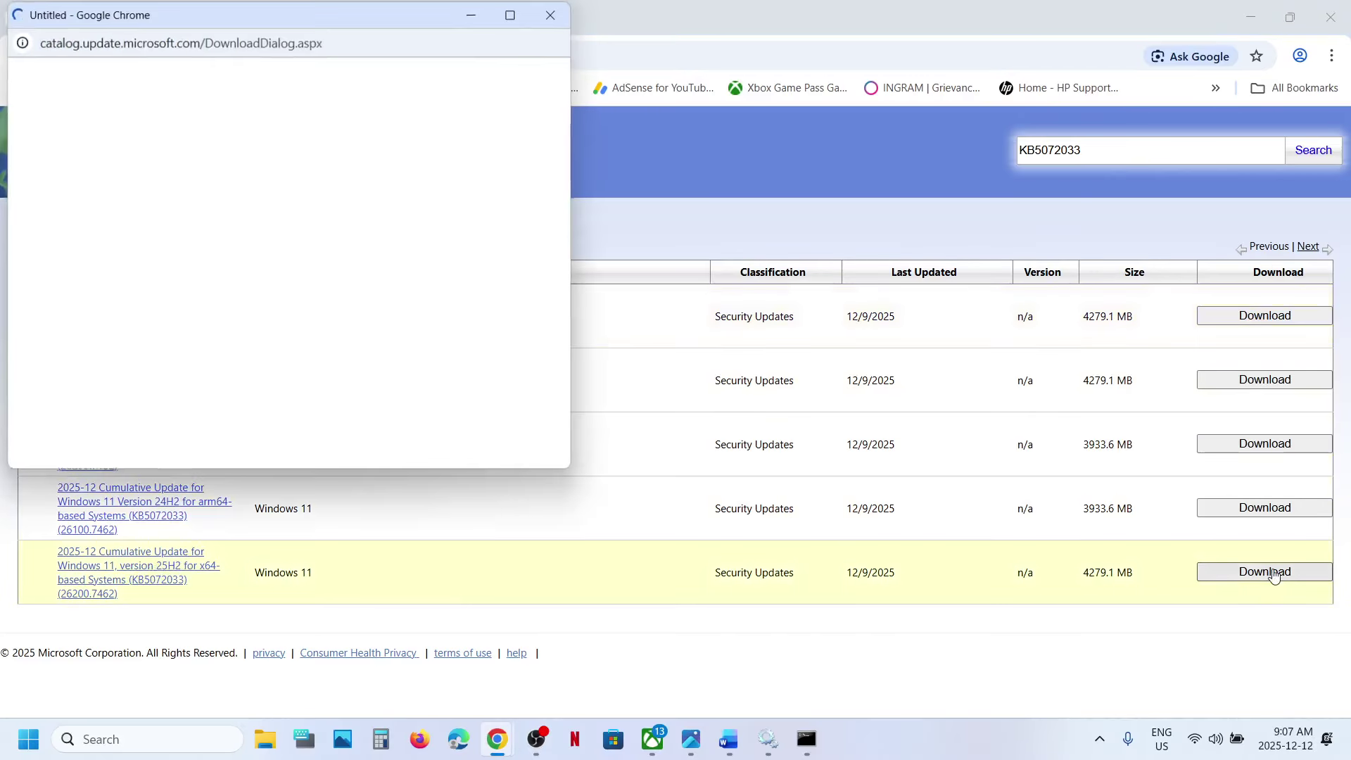
left_click_drag(350, 15, 687, 155)
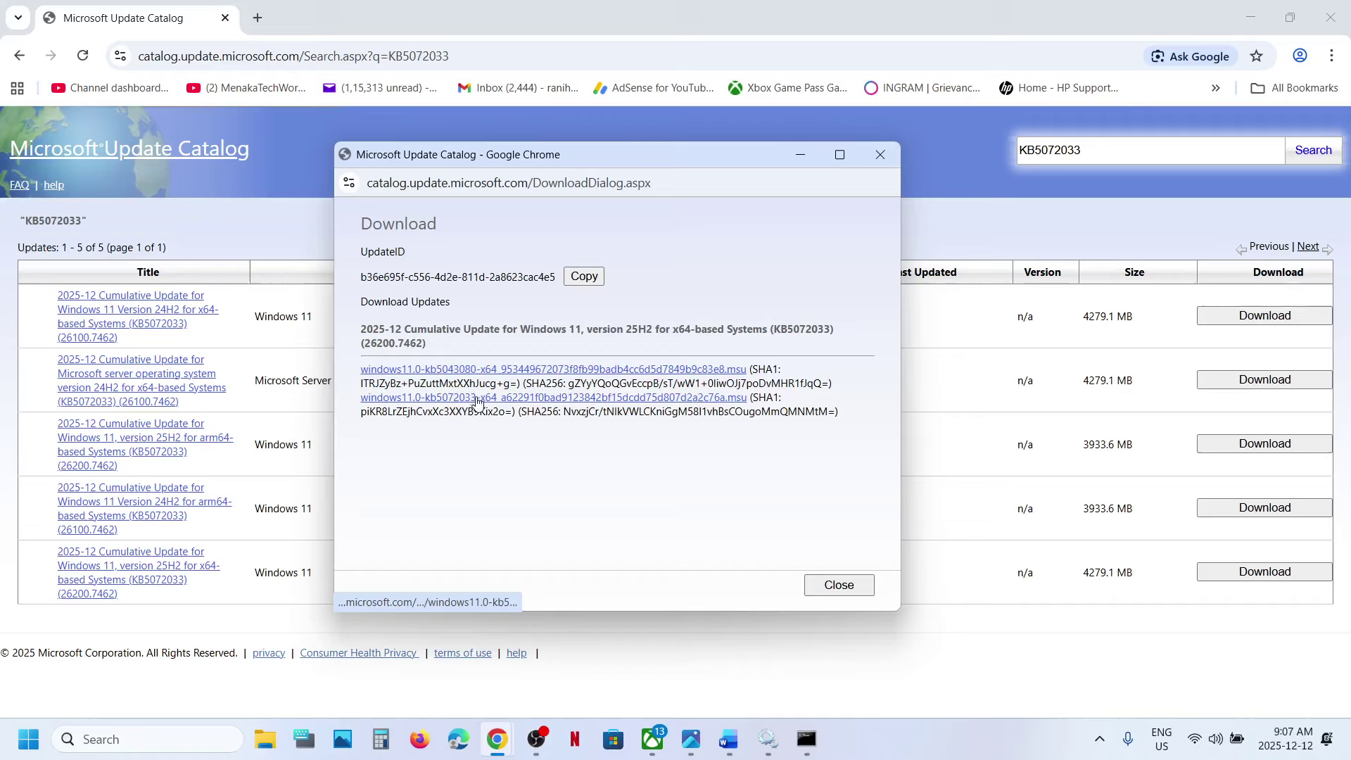
left_click(477, 398)
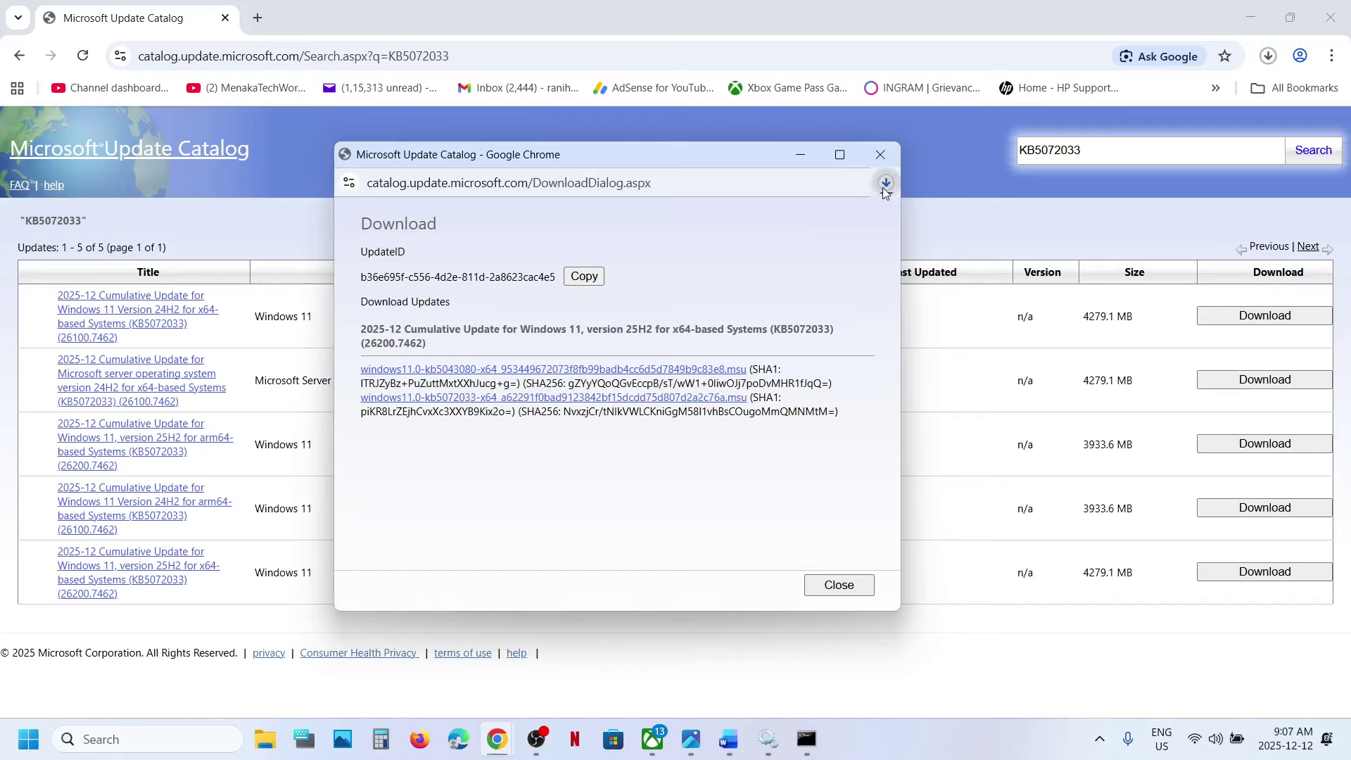
left_click(885, 187)
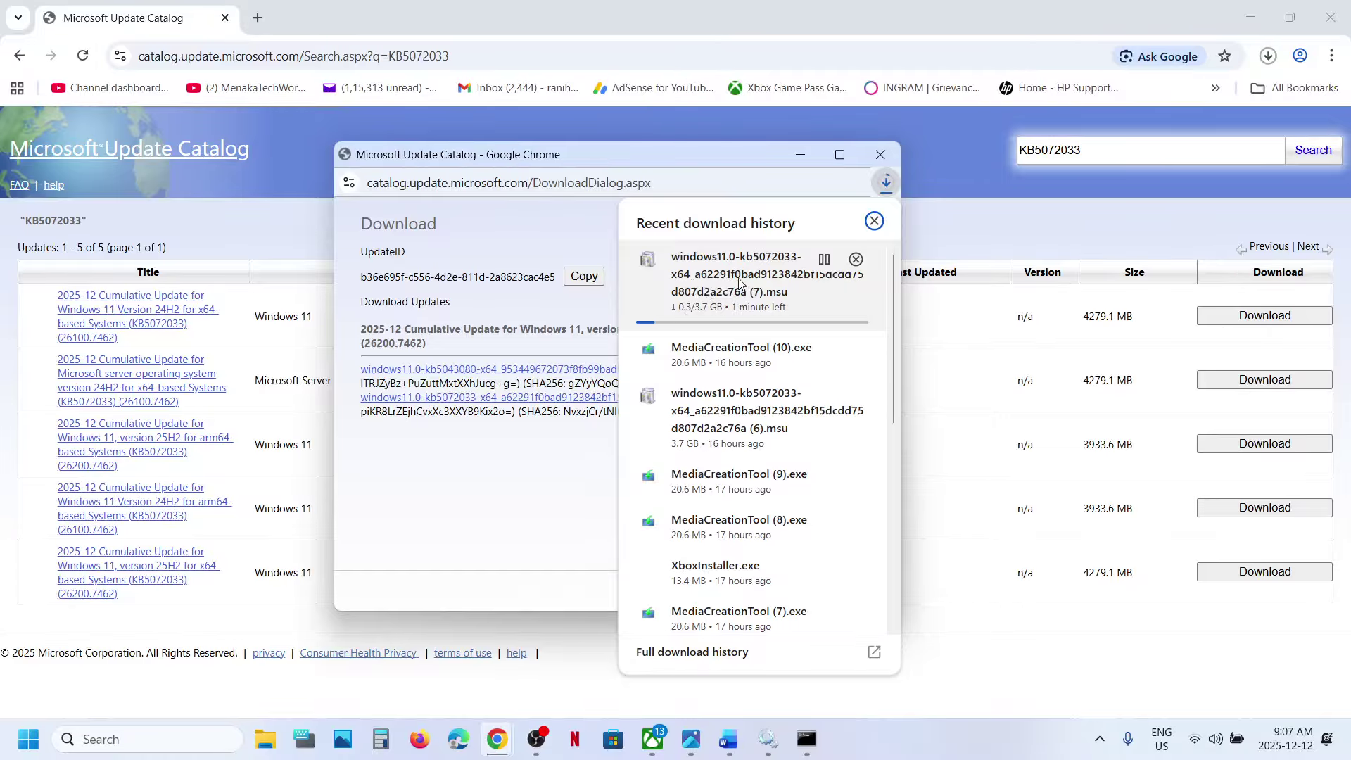
left_click(949, 221)
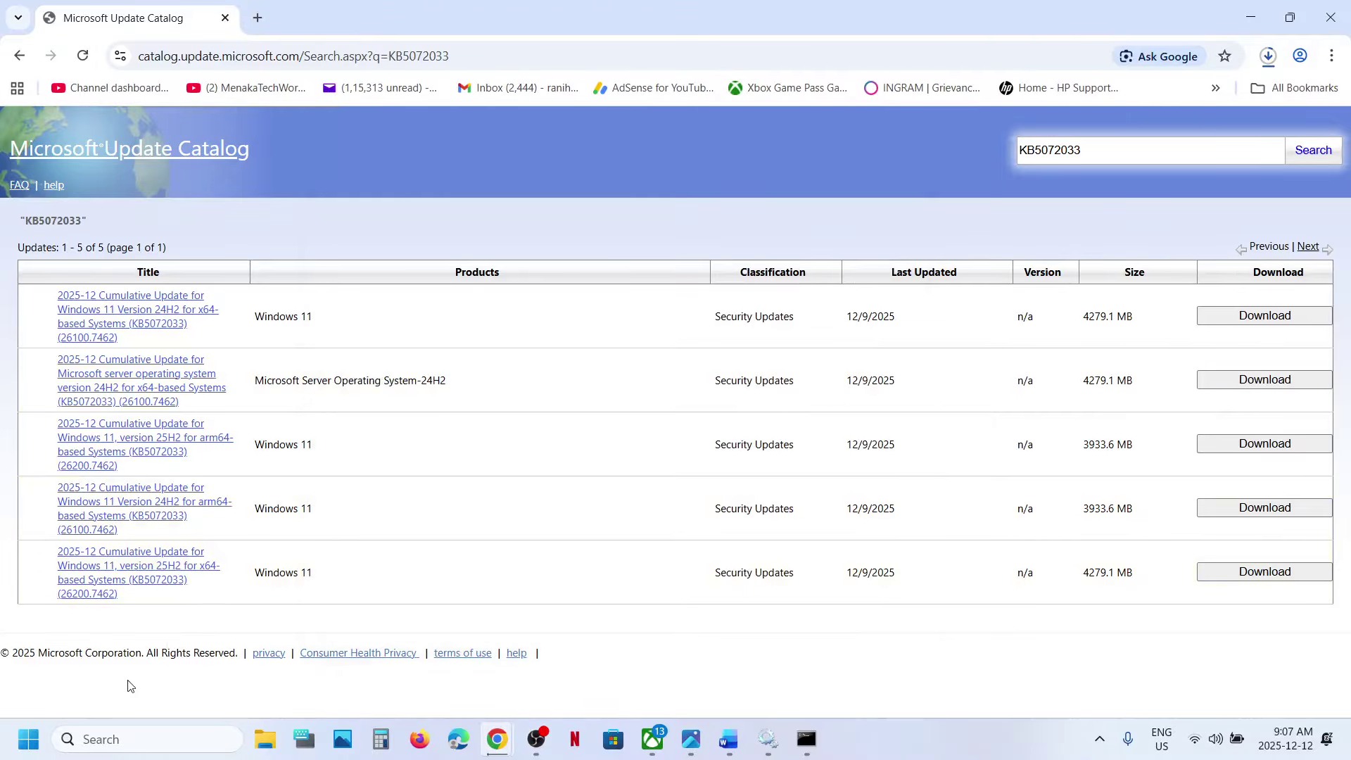
Show the PC's power options, then check Step 4 in the Word document
left_click(31, 750)
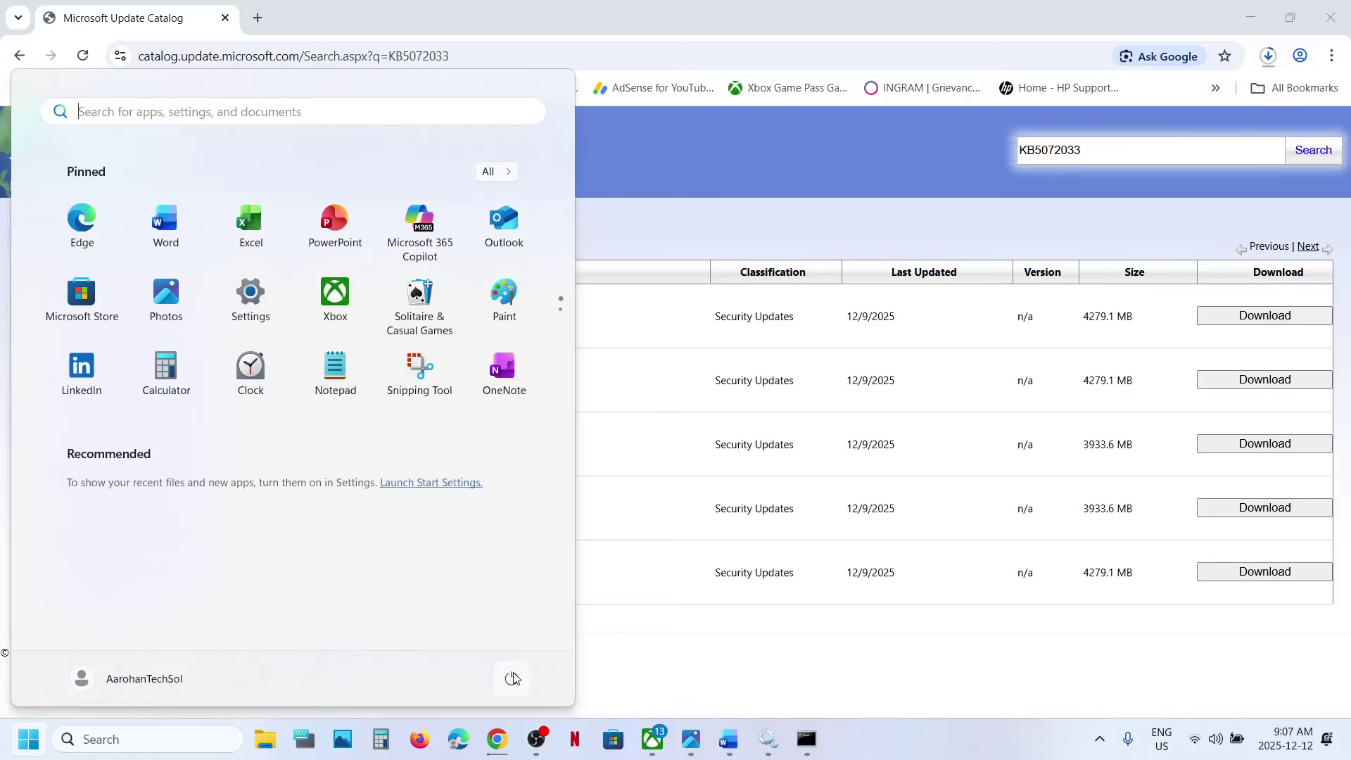
left_click(511, 678)
left_click(729, 738)
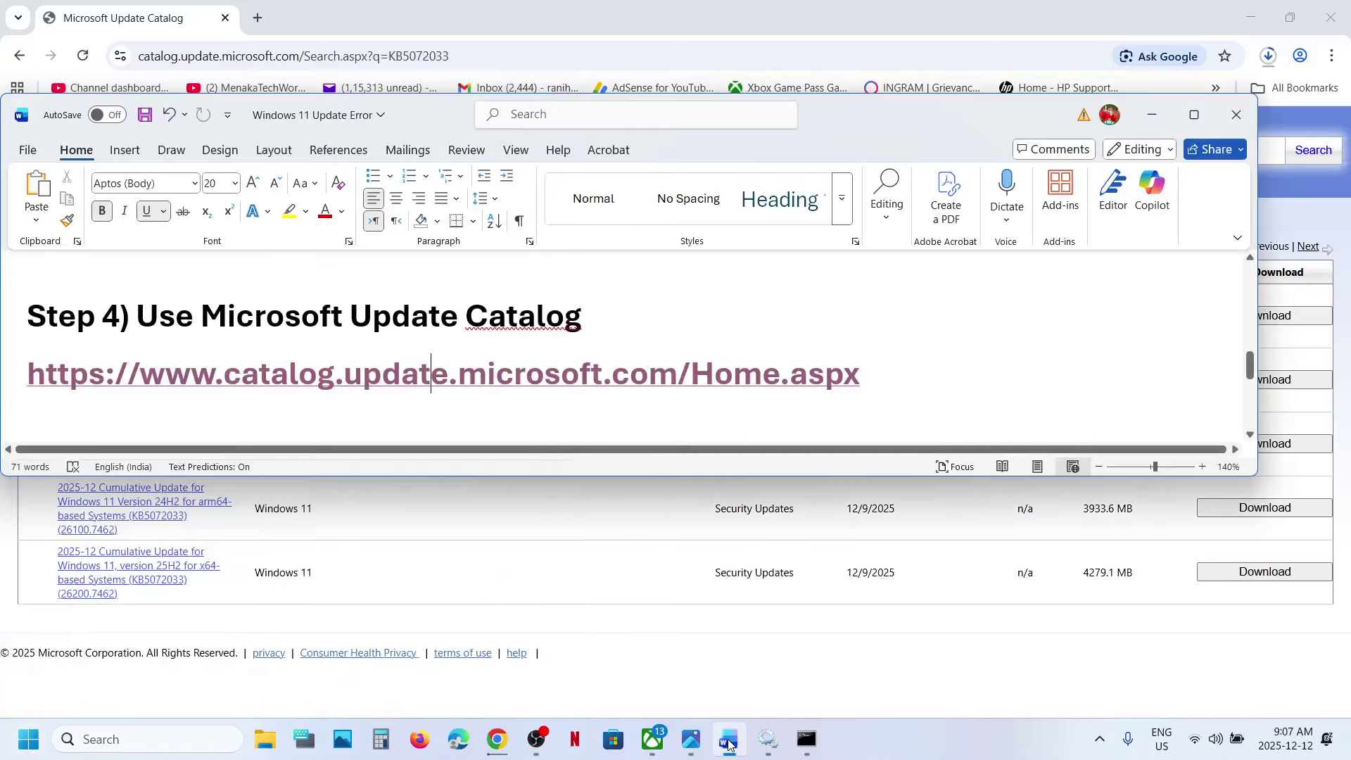
left_click(631, 666)
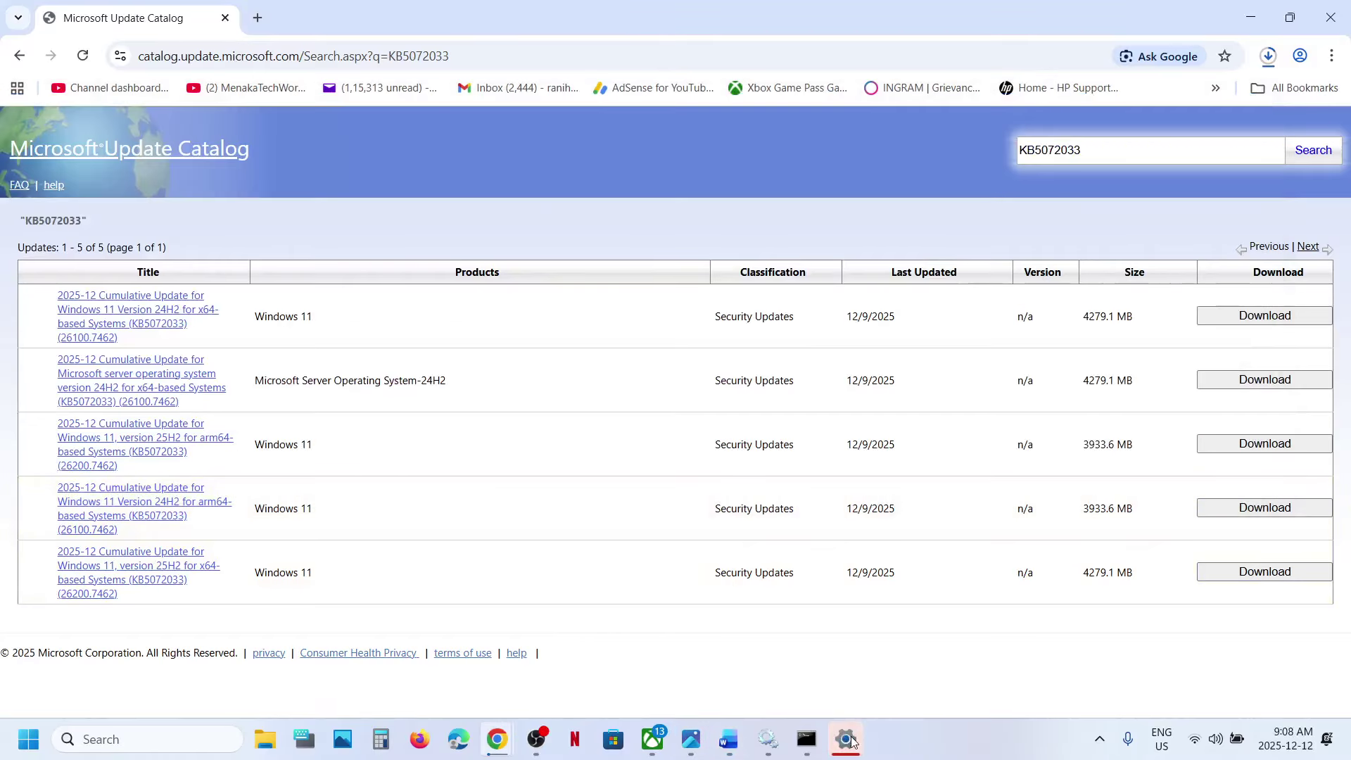
Switch to Settings and open the Recovery page from the advanced options of Windows Update
left_click(847, 739)
left_click(88, 521)
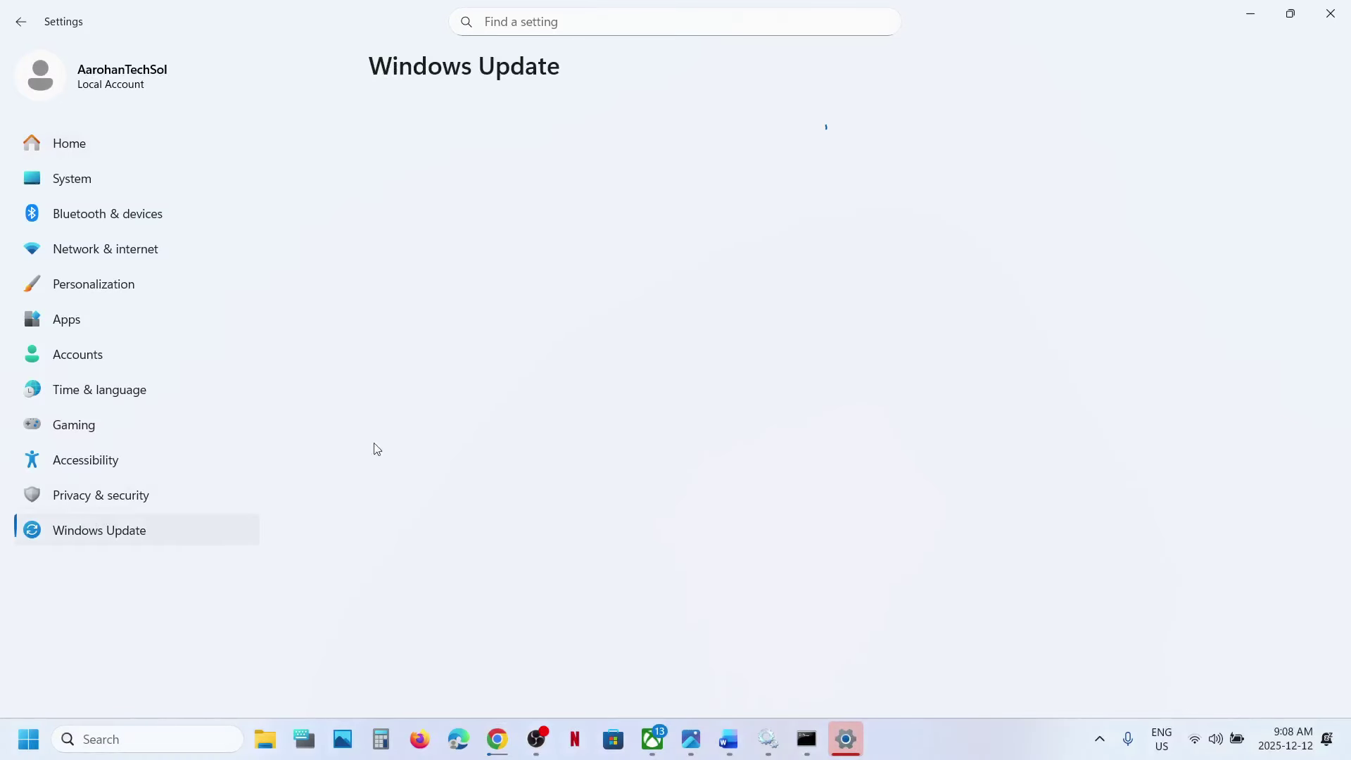
left_click(469, 443)
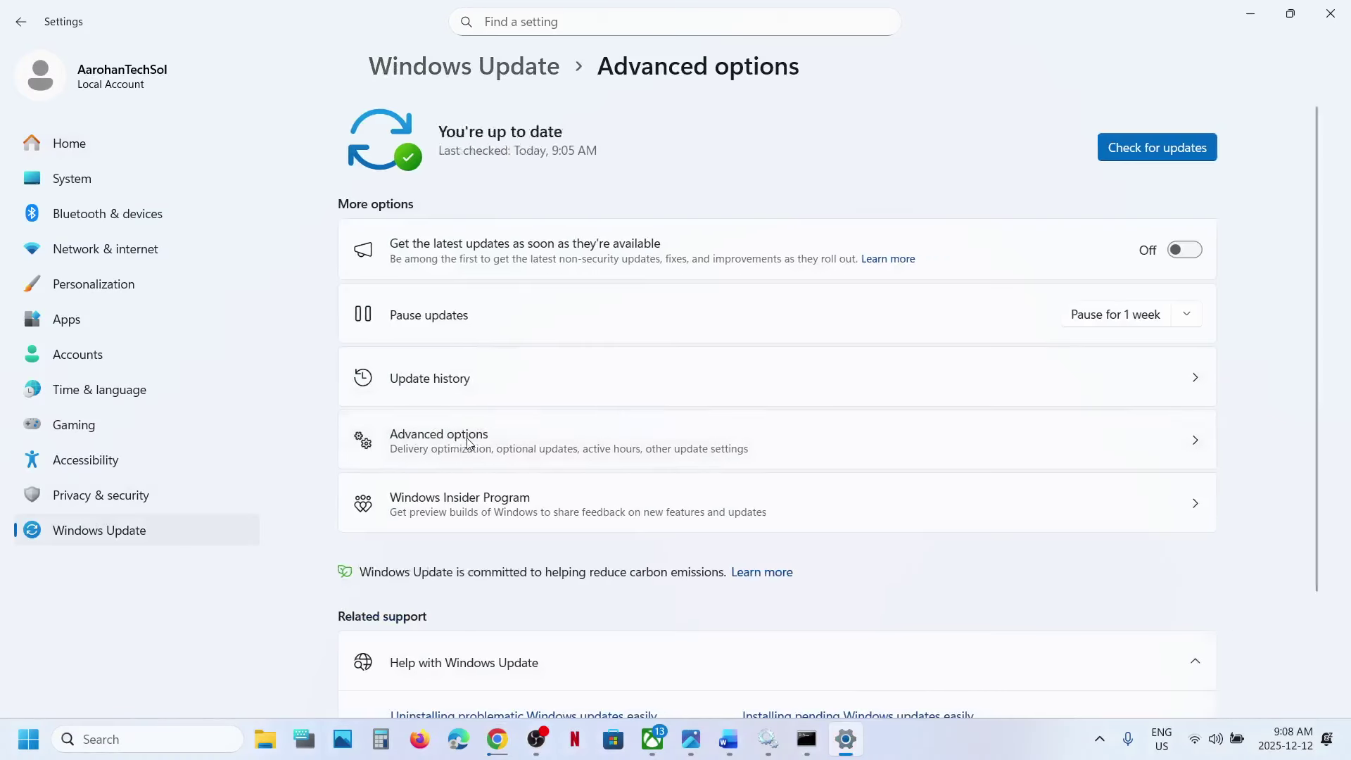
scroll(469, 443, "down", 5)
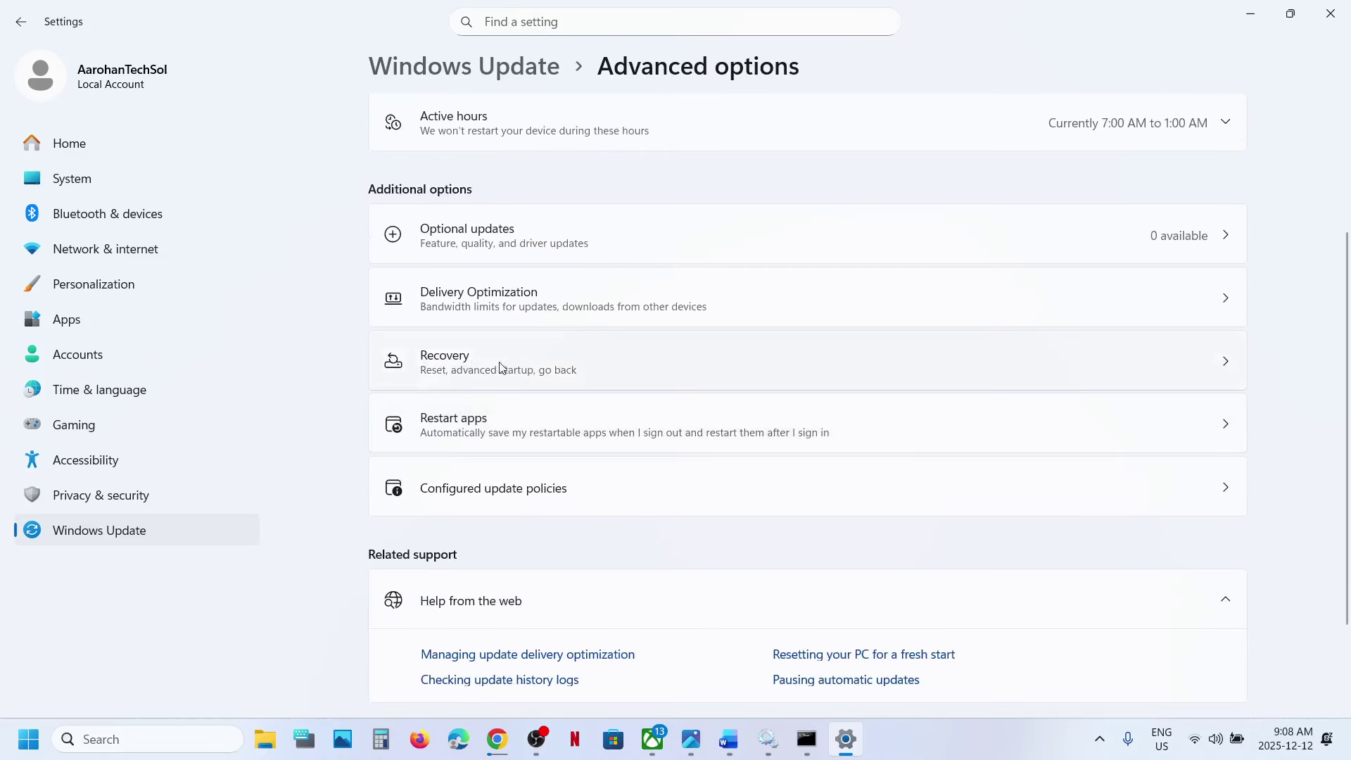
left_click(458, 368)
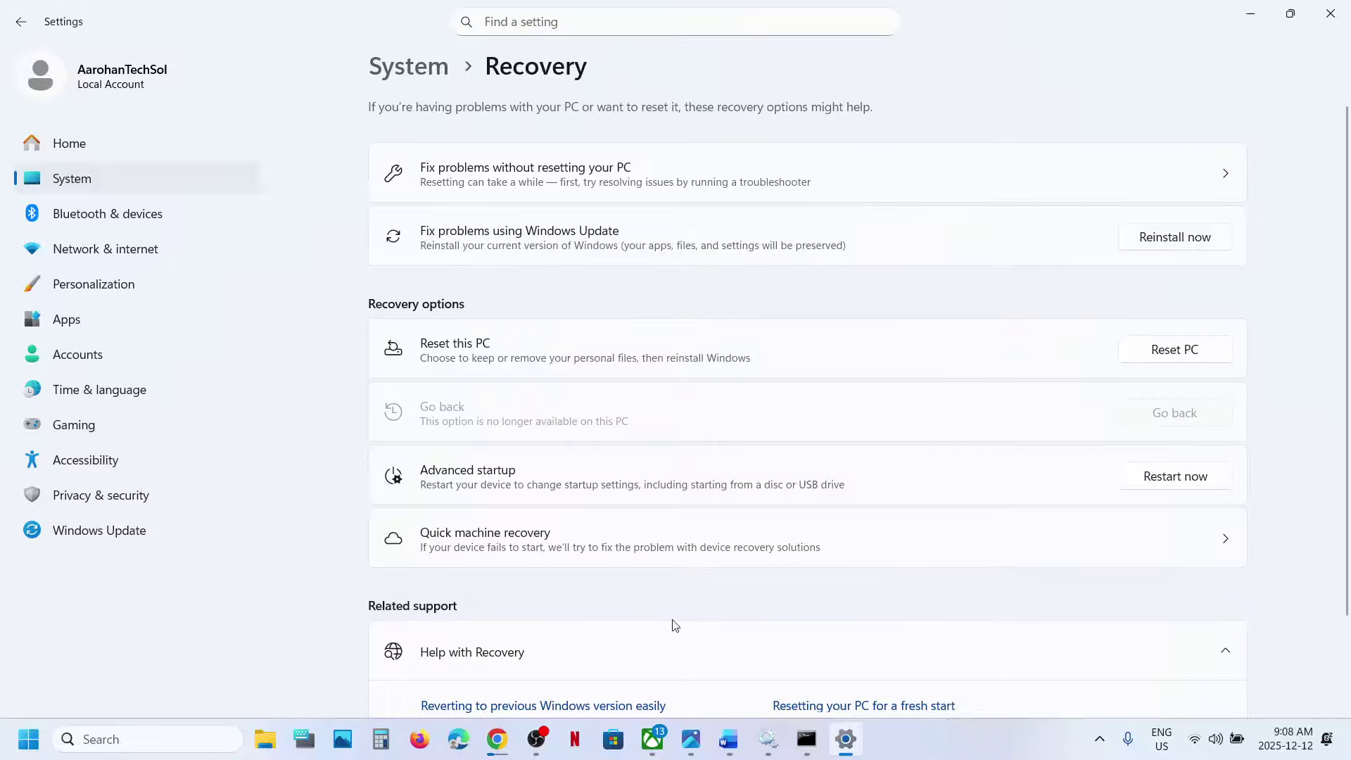
Open the Windows 11 download page from the Step 6 link in the Word document and review its installation options
left_click(728, 739)
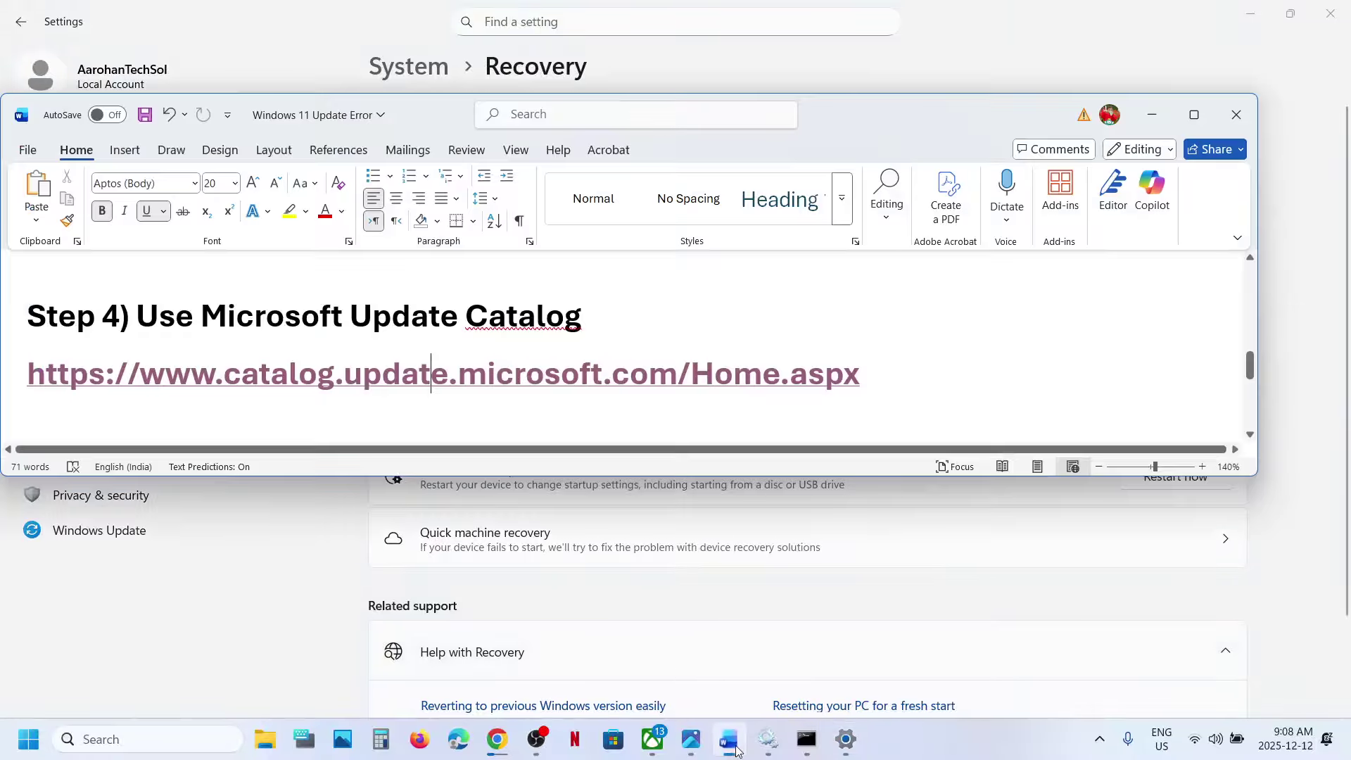
scroll(503, 411, "down", 5)
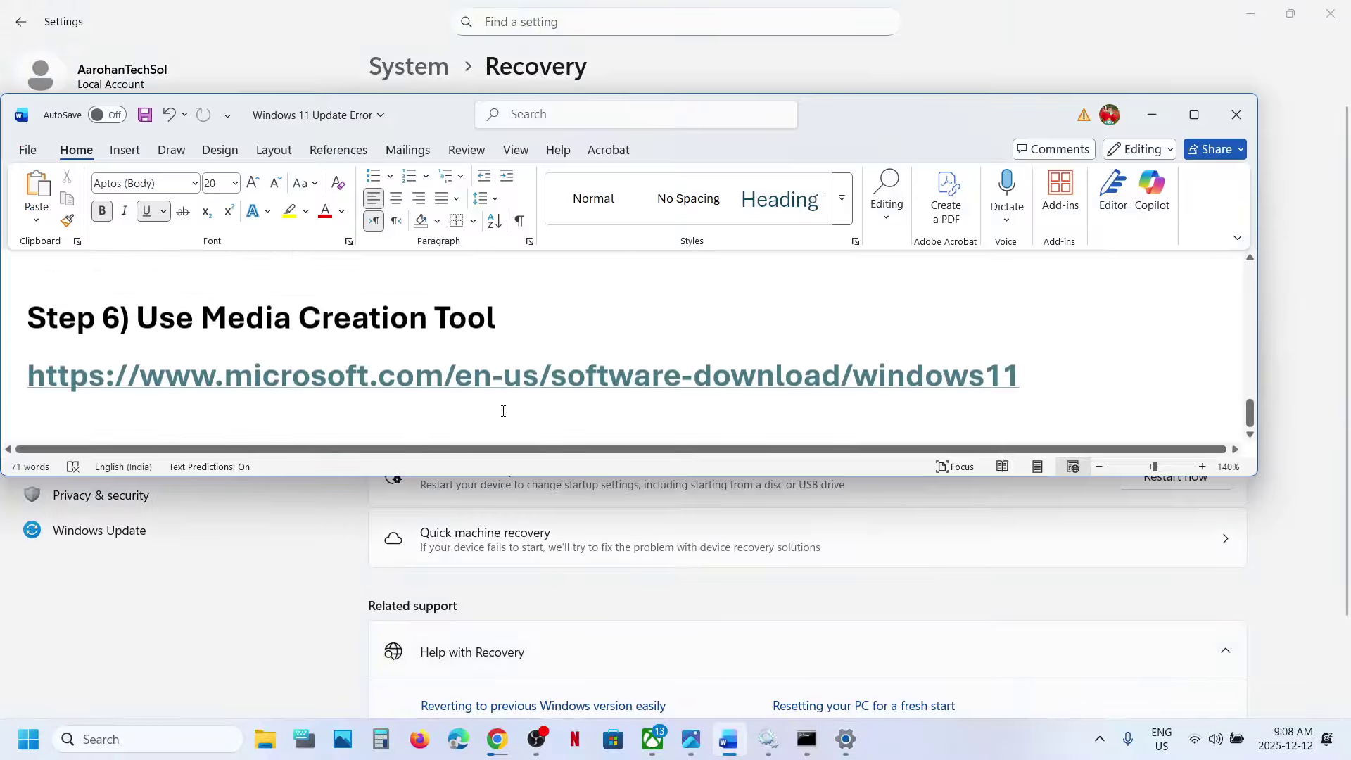
left_click(406, 351, "ctrl")
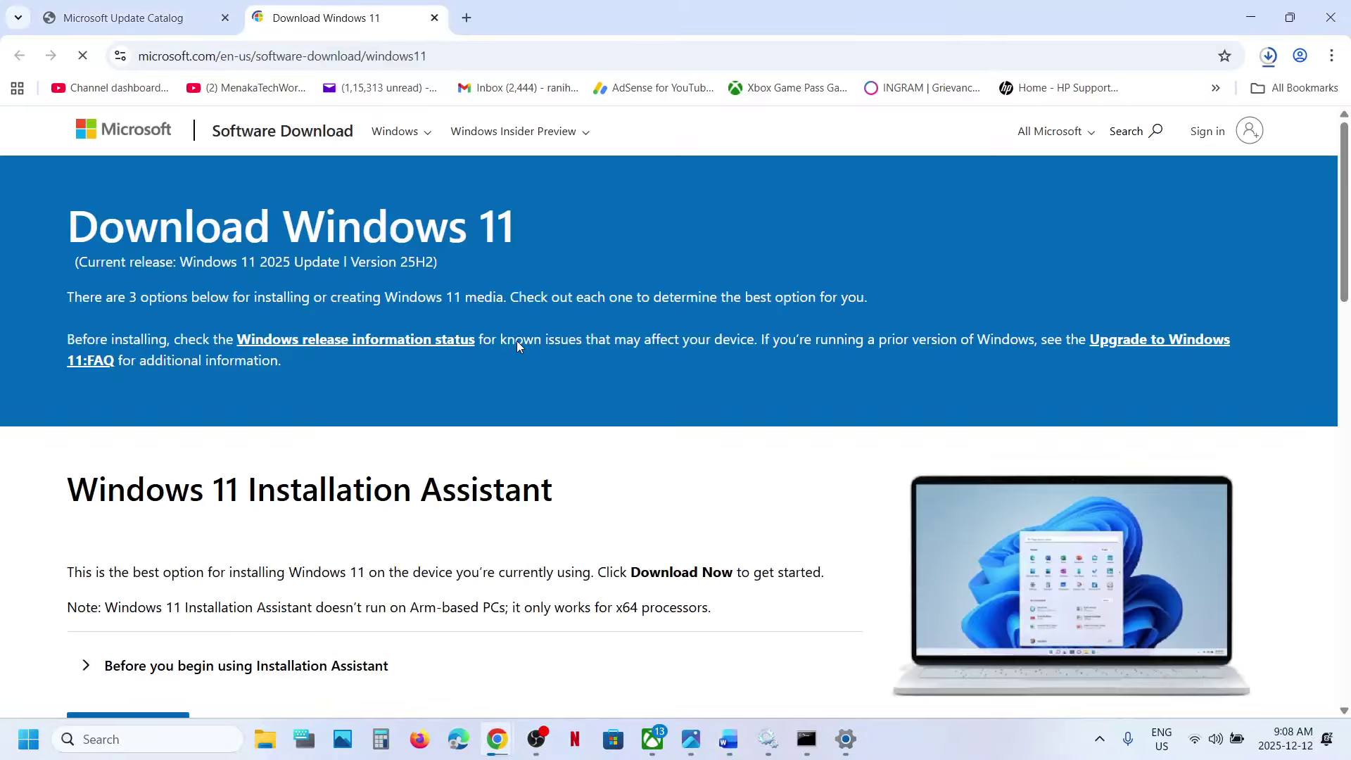
scroll(296, 486, "down", 7)
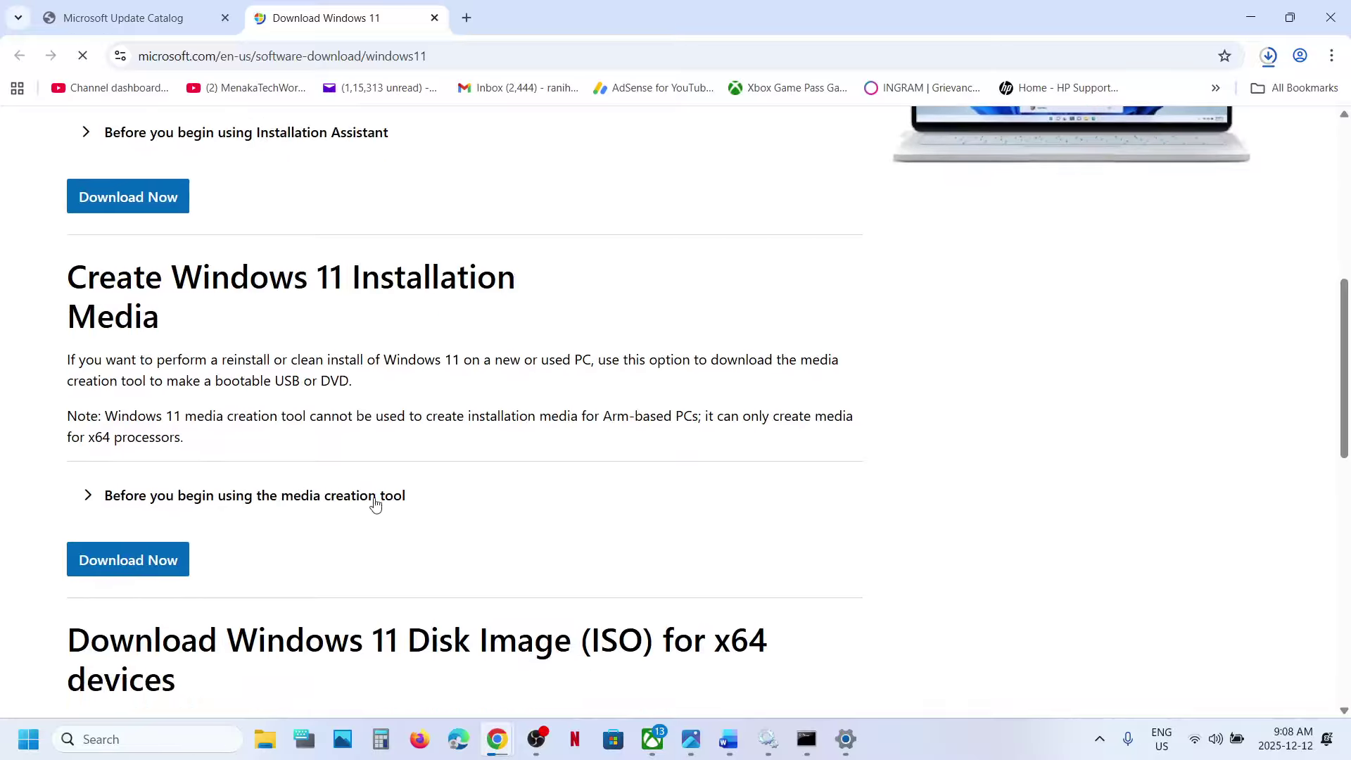
scroll(357, 324, "up", 8)
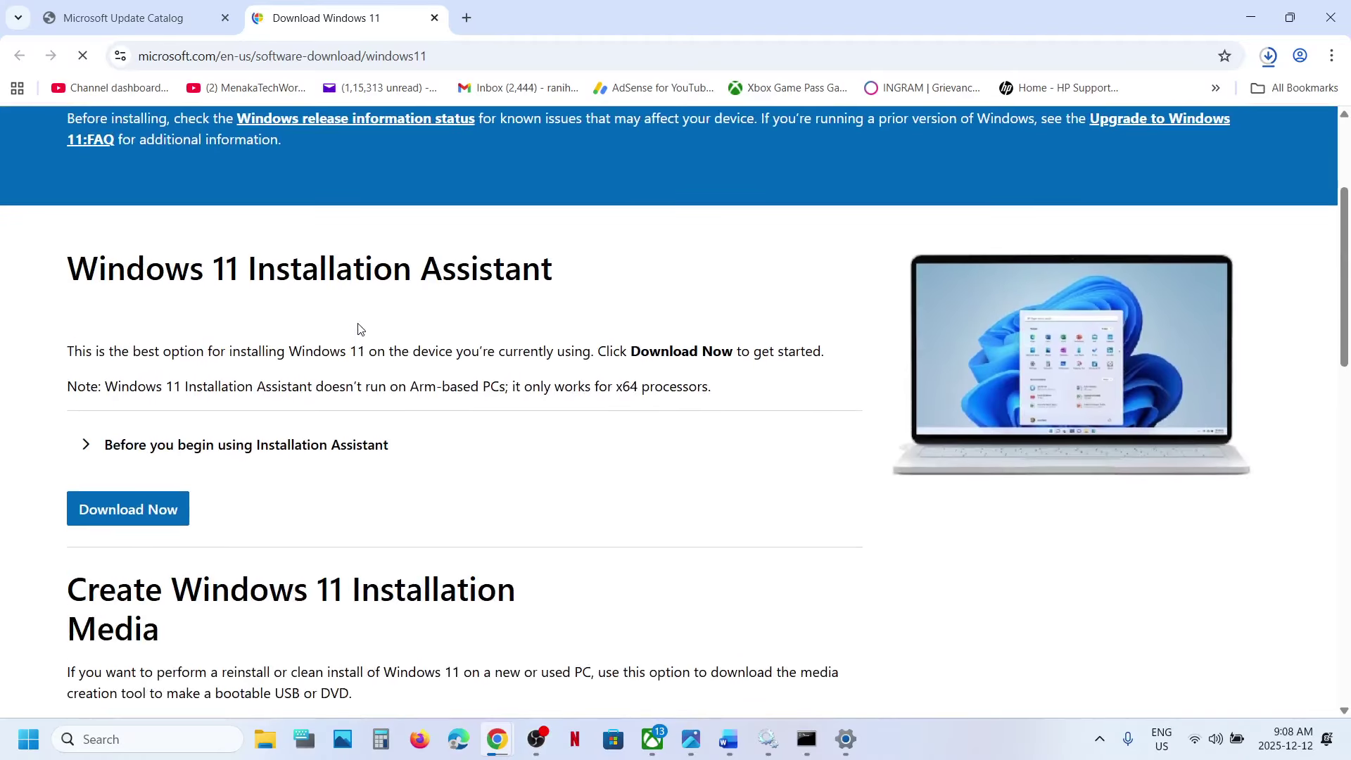
Download the Media Creation Tool from the Create Windows 11 Installation Media section and check it in the recent downloads
scroll(322, 527, "down", 10)
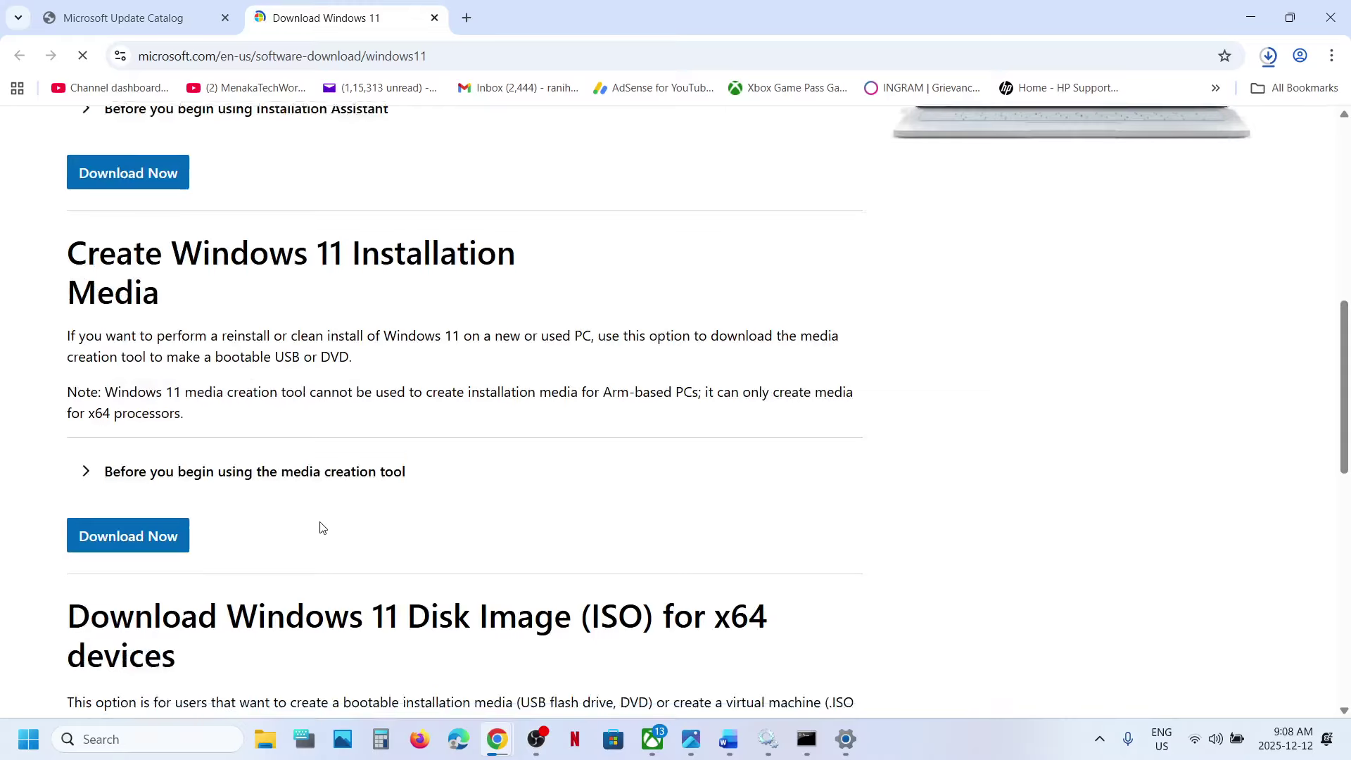
scroll(322, 528, "up", 2)
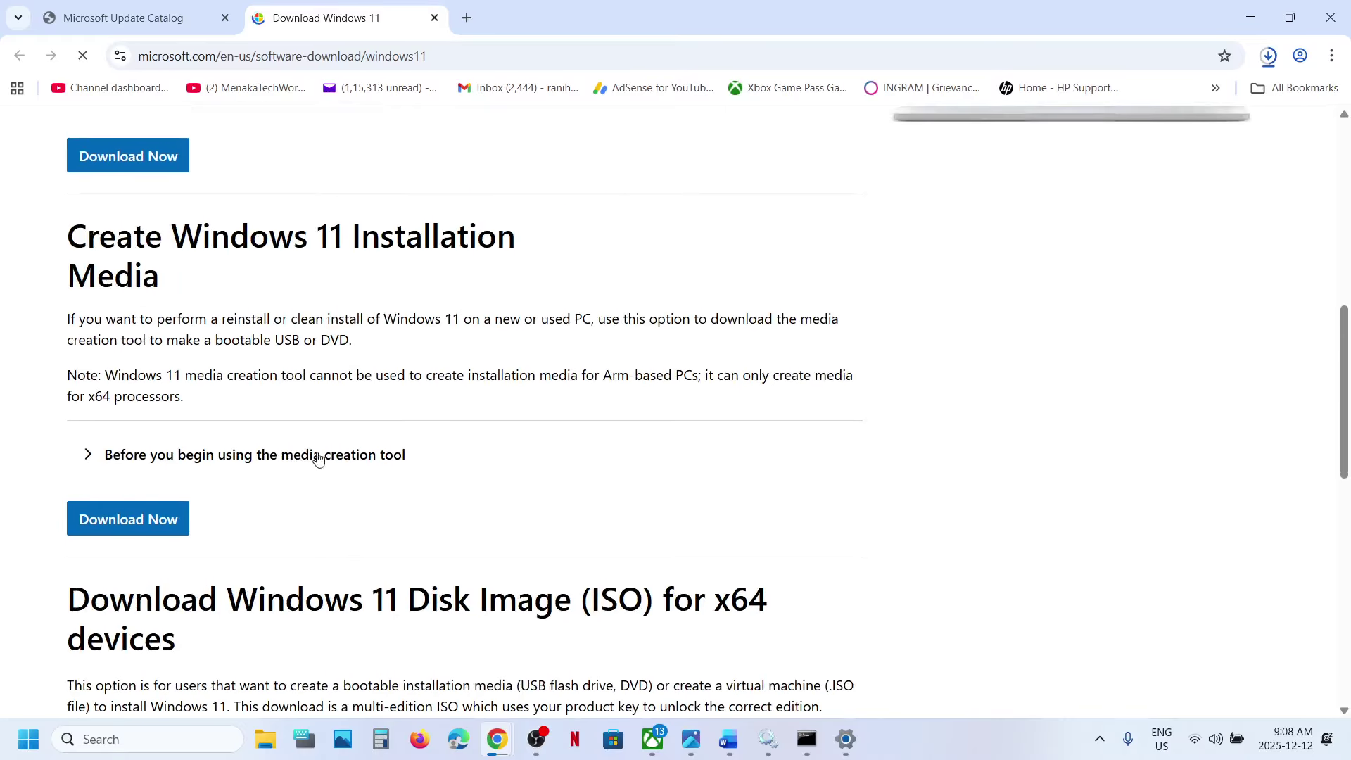
left_click(100, 533)
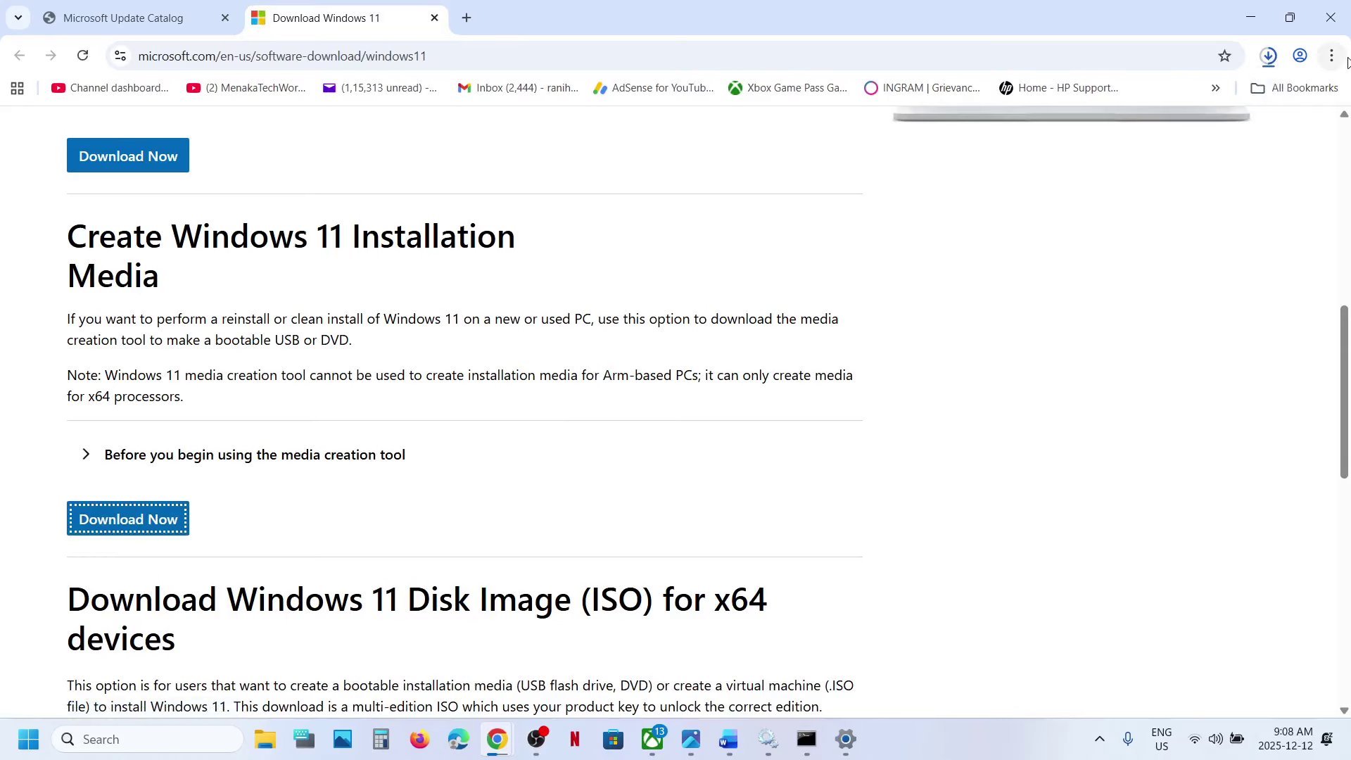
left_click(1269, 55)
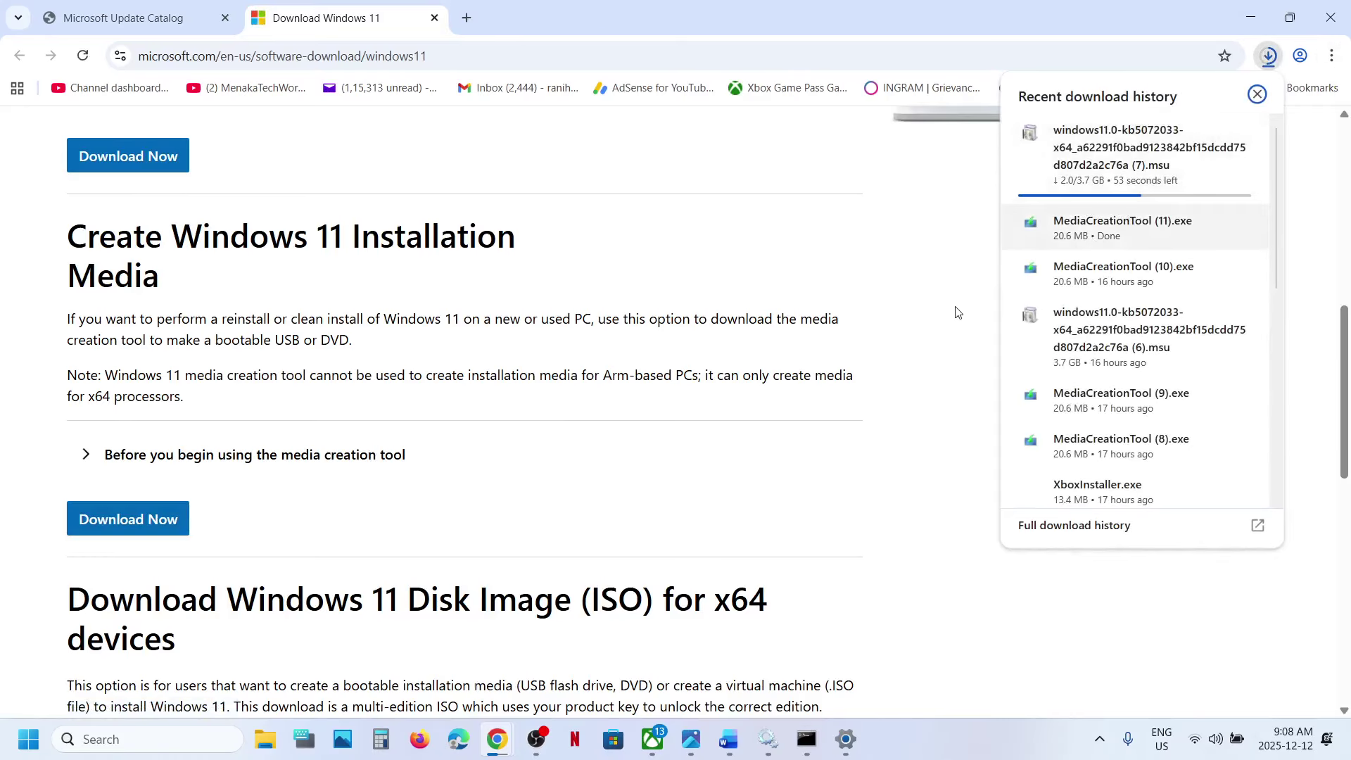
Switch to Photos and review screenshots 1.png to 7.png, covering the Media Creation Tool setup from license terms through ISO creation to cleanup
left_click(697, 742)
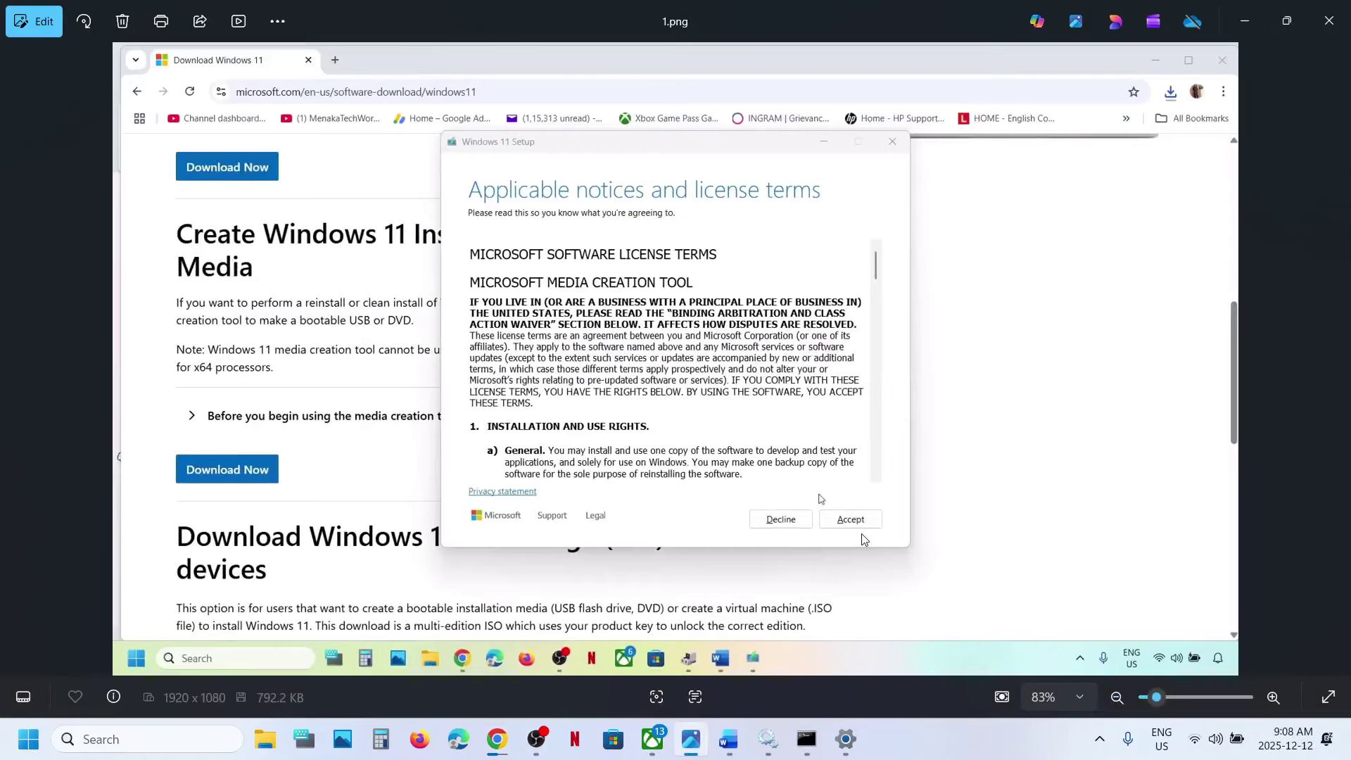
key("Right")
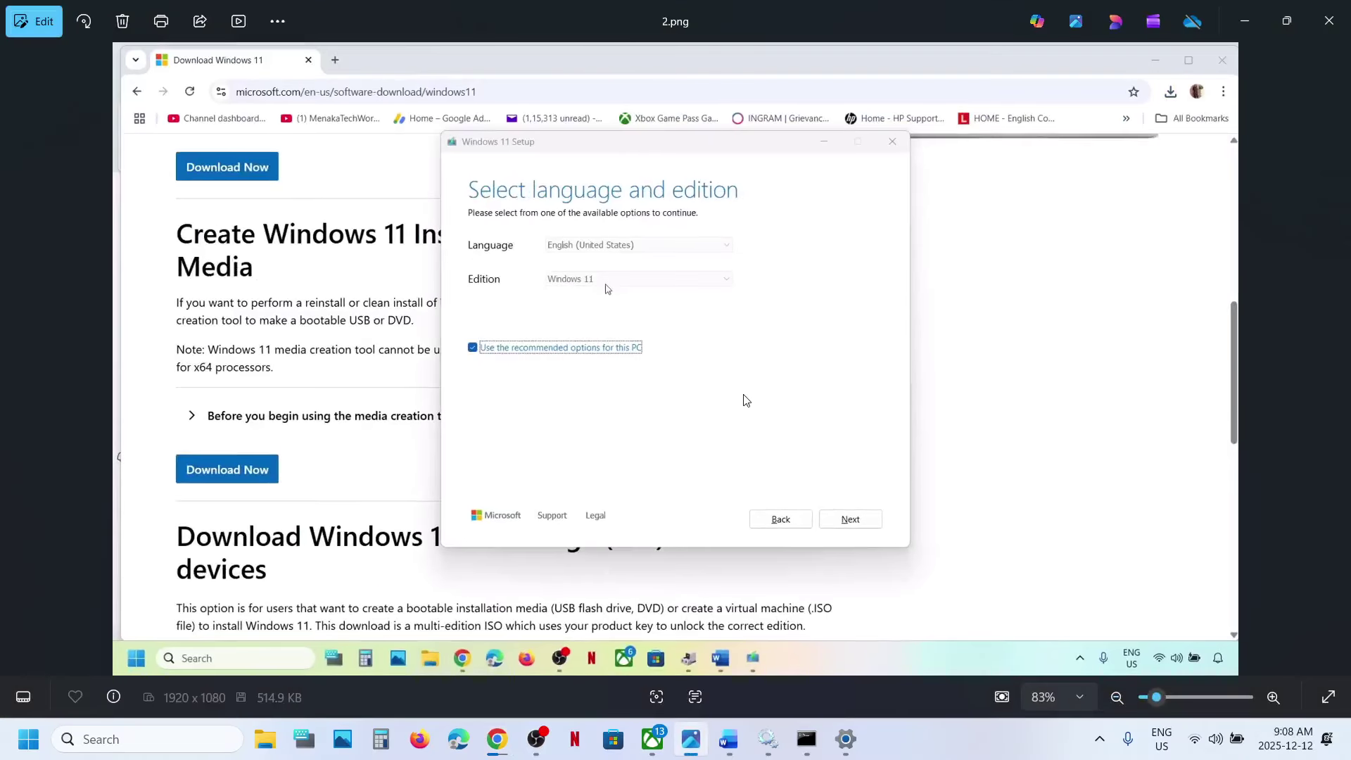
key("Right")
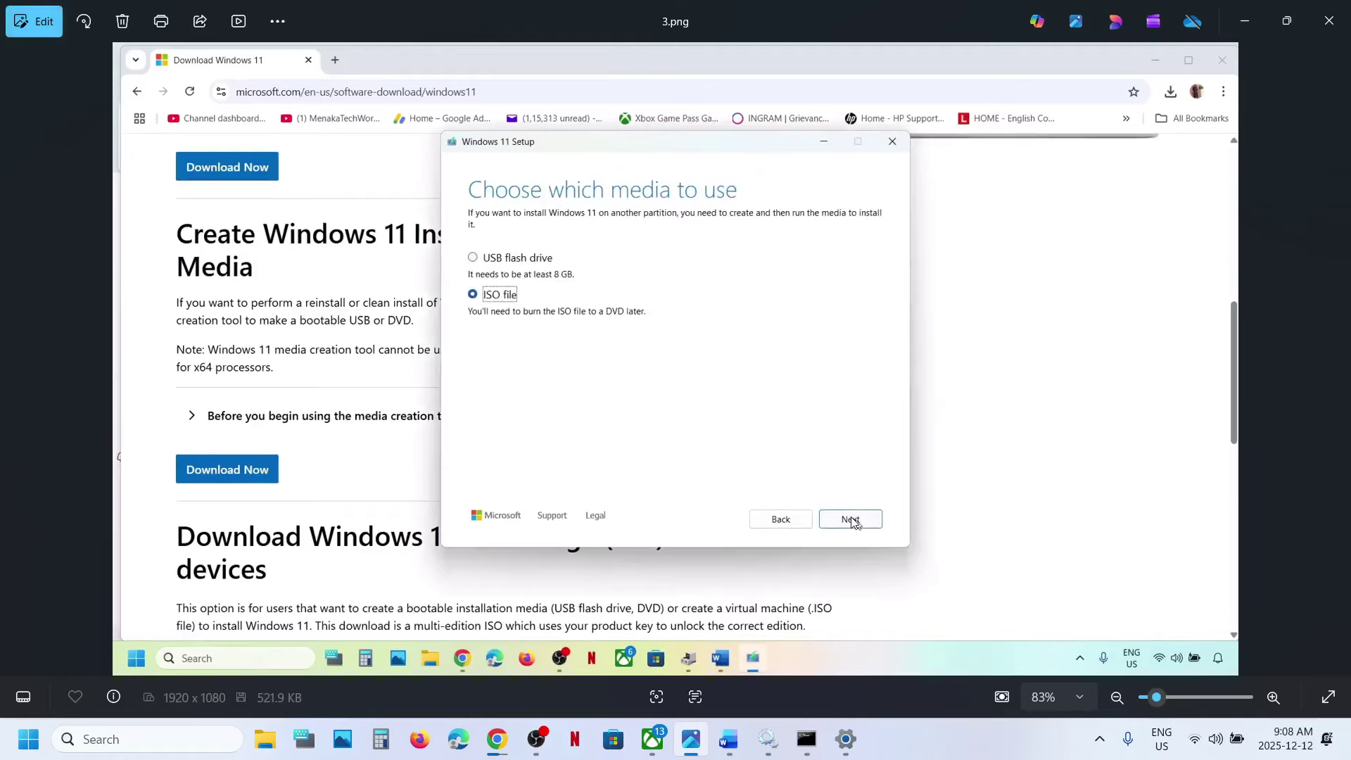
key("Right")
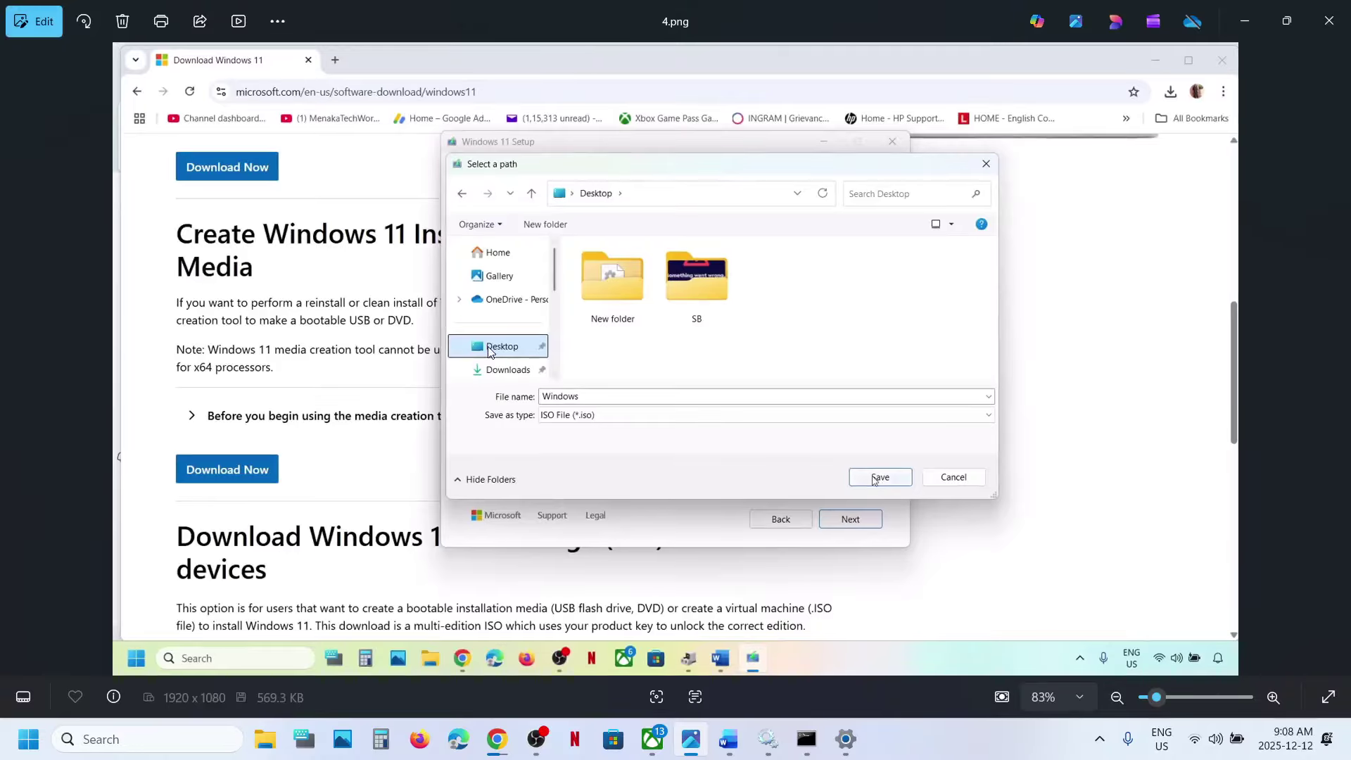
key("Right")
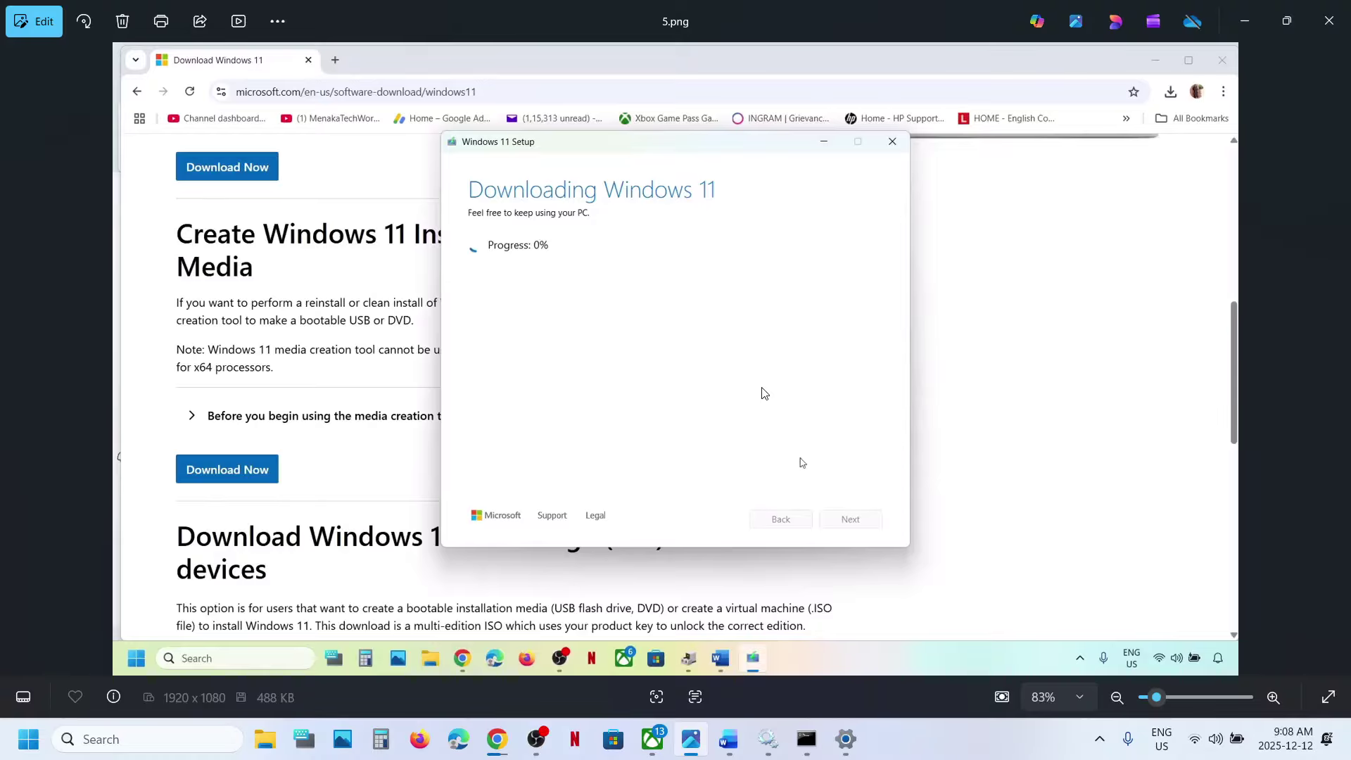
key("Right")
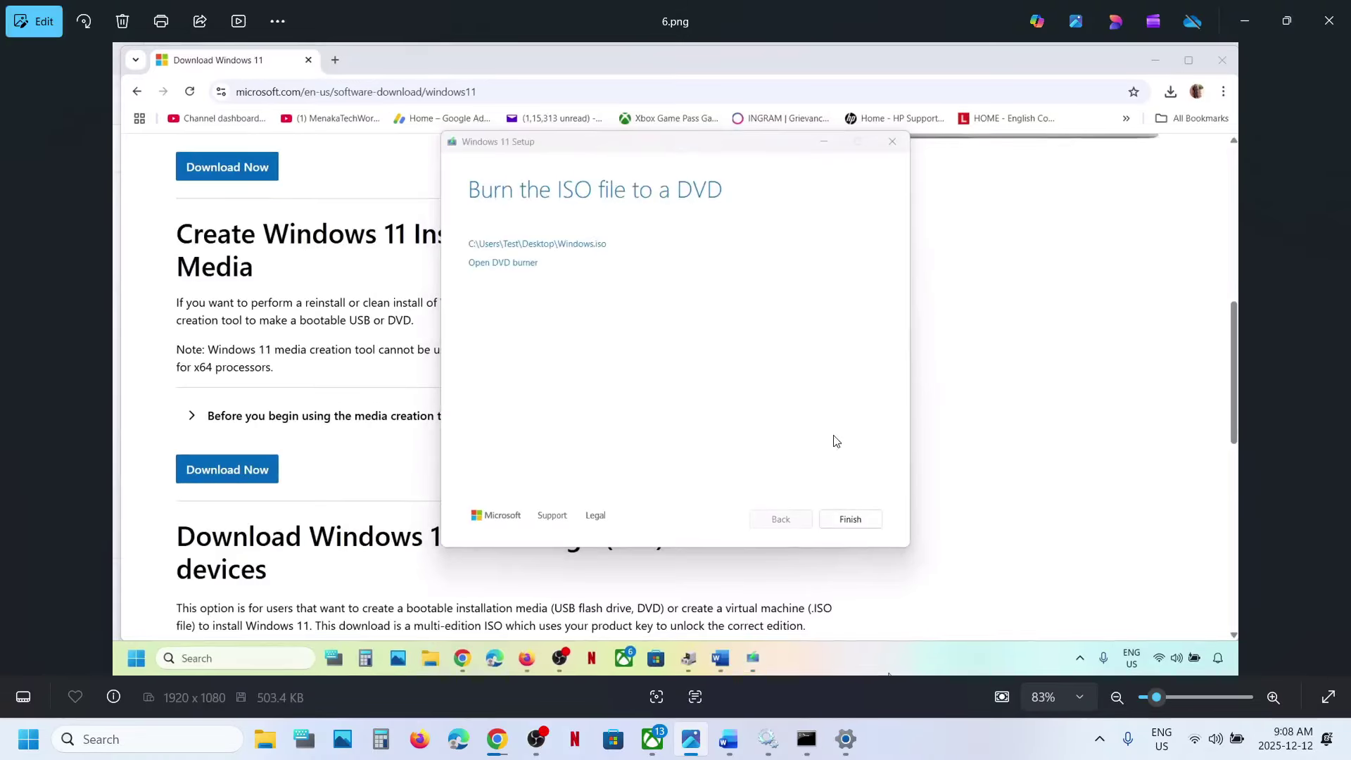
key("Right")
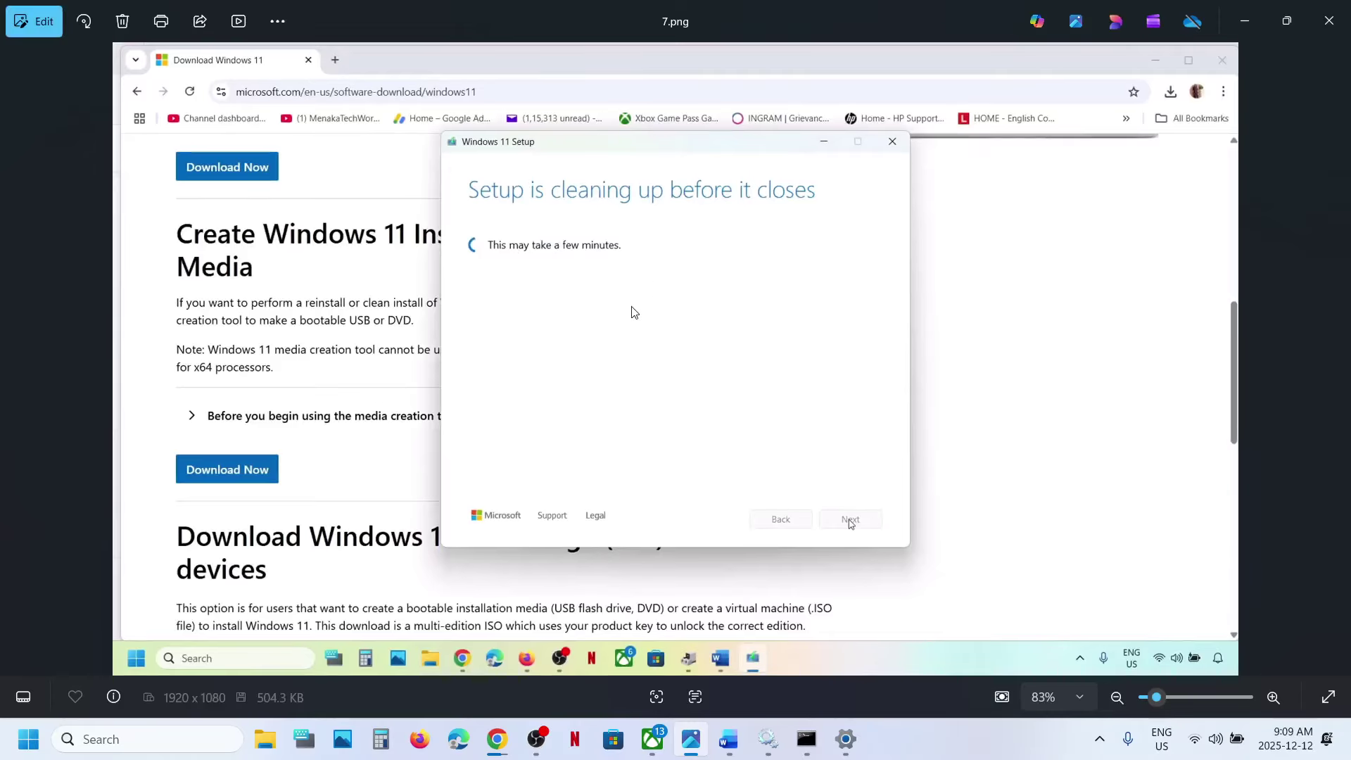
Review screenshots 8.png to 13.png, covering the Windows ISO file, its setup application and the Windows 11 Setup pages up to Ready to install
key("Right")
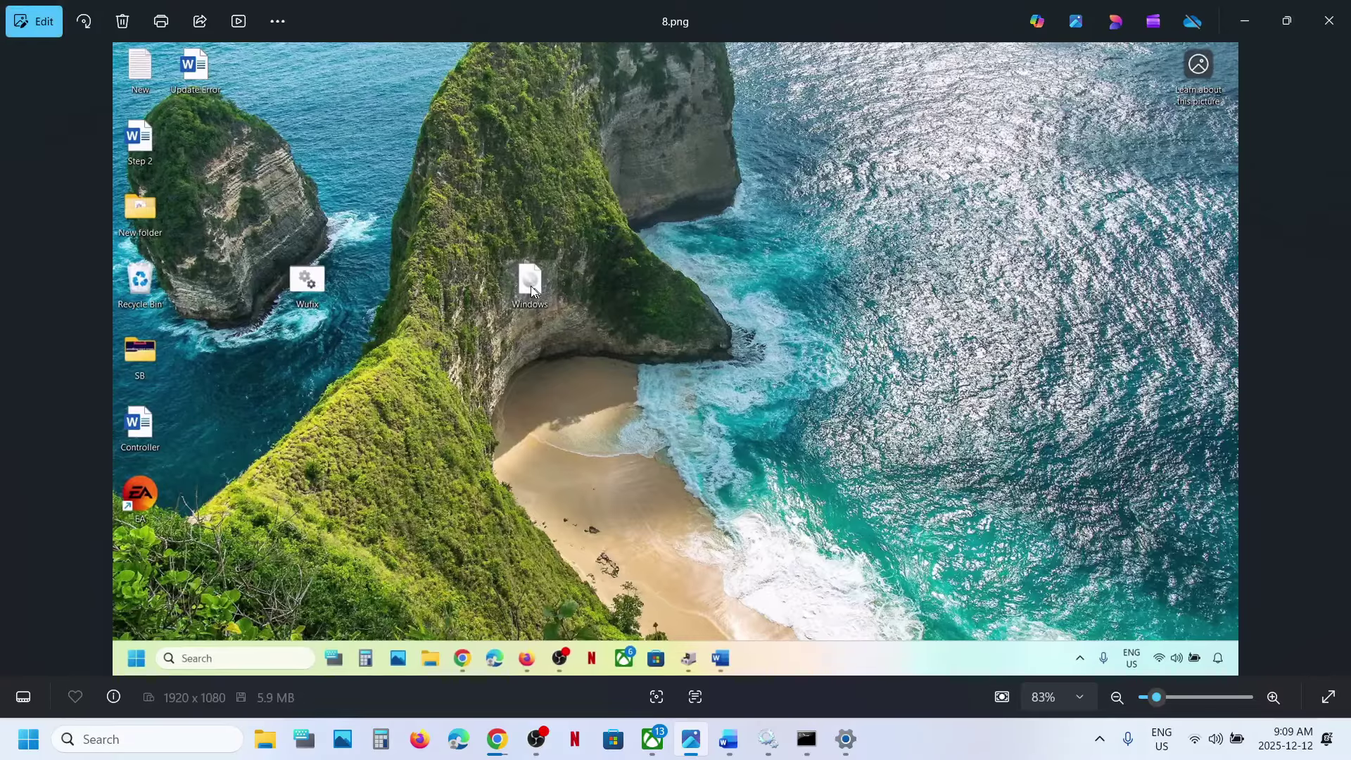
scroll(531, 286, "up", 1)
scroll(531, 288, "down", 1)
key("Right")
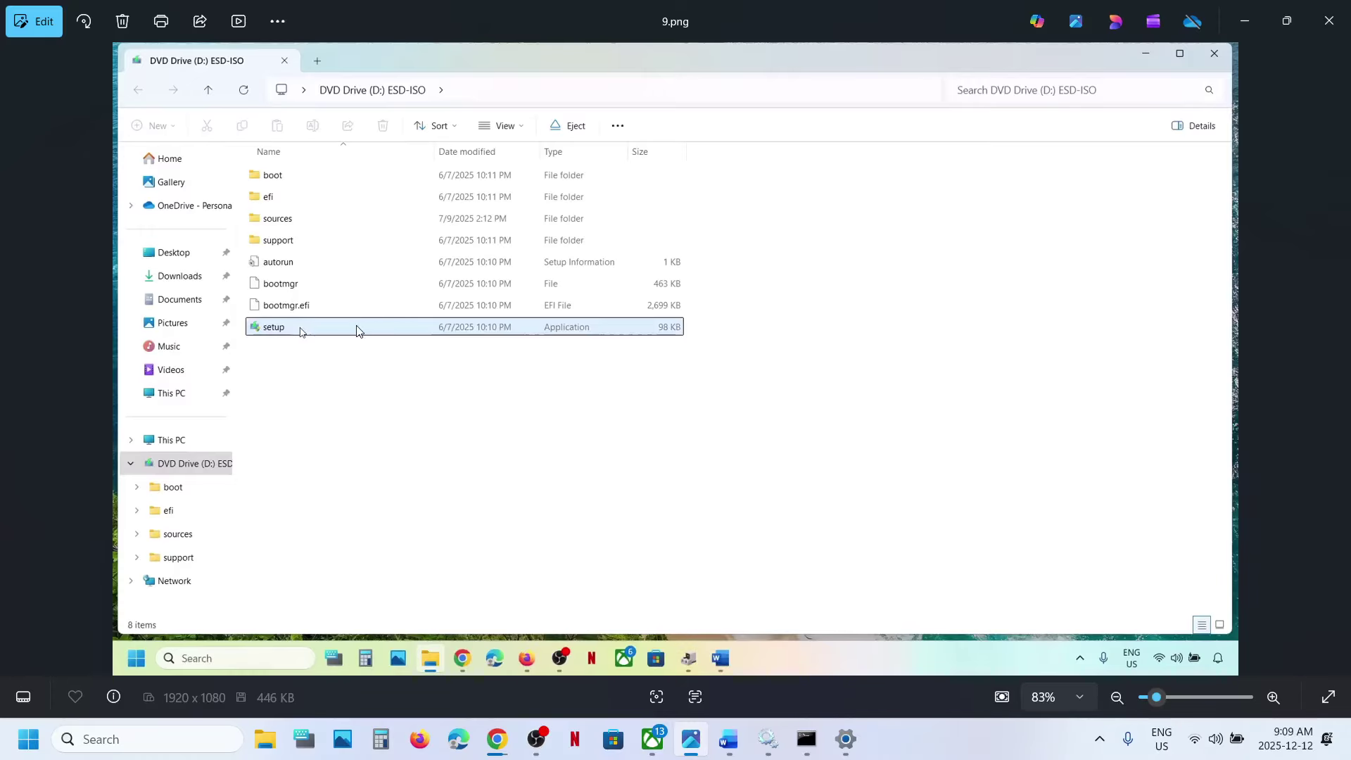
key("Right")
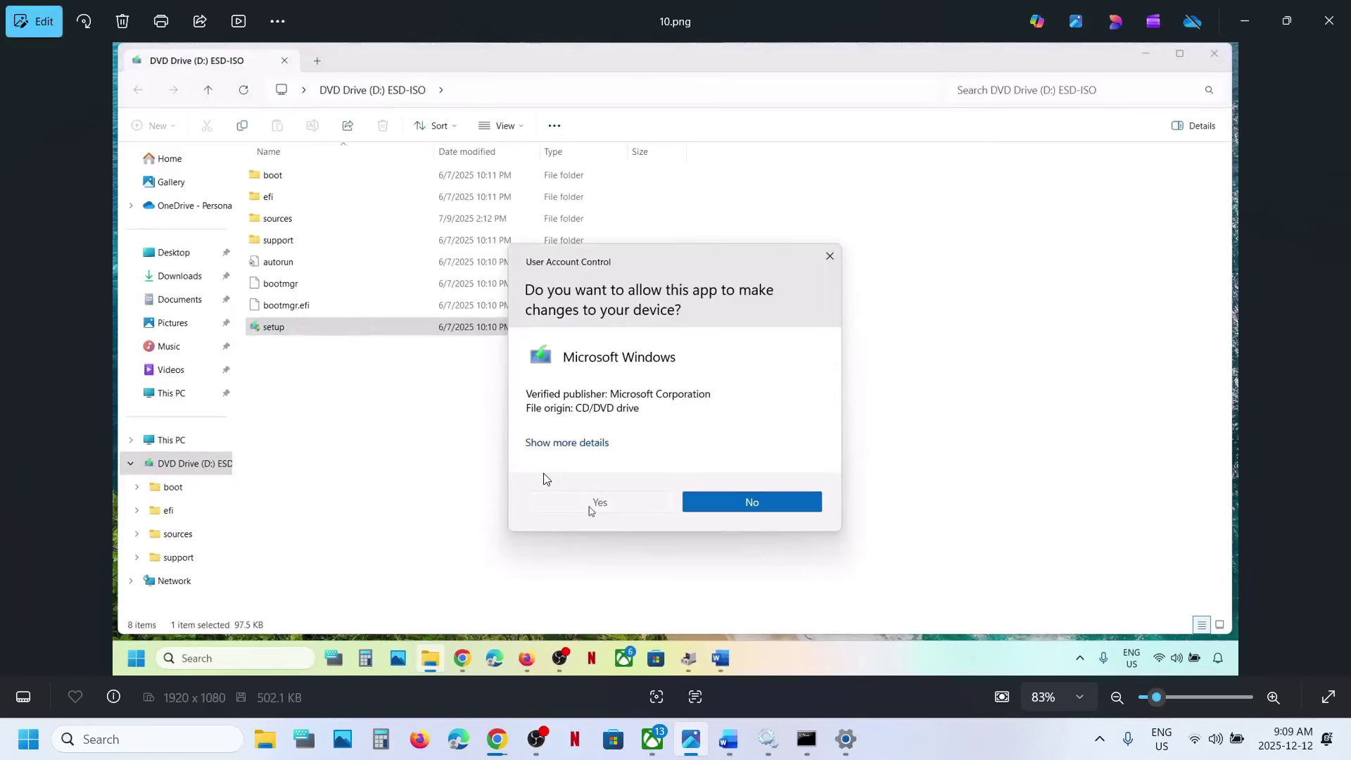
key("Right")
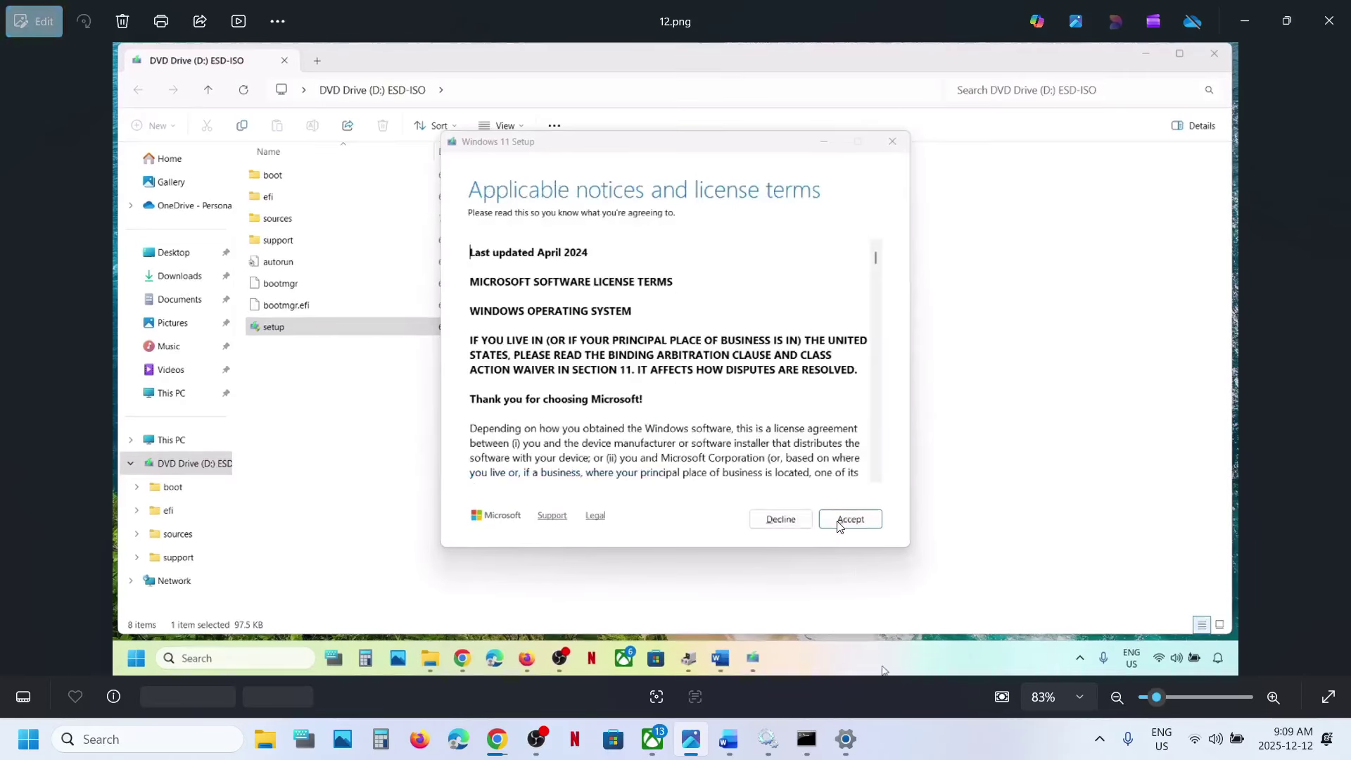
key("Right")
key("Right")
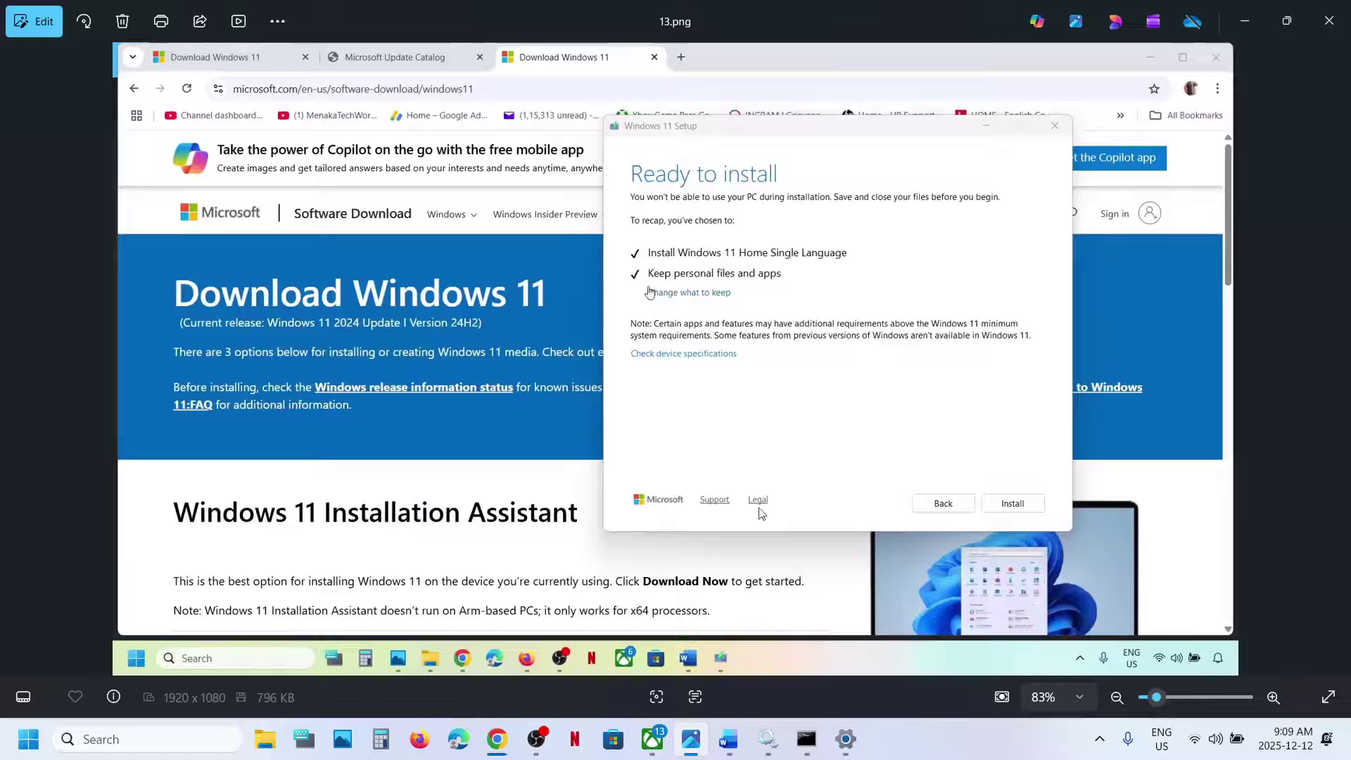
Switch to Settings, open the Windows Update history and highlight KB5072033 in the 2025-12 Security Update entry
left_click(845, 739)
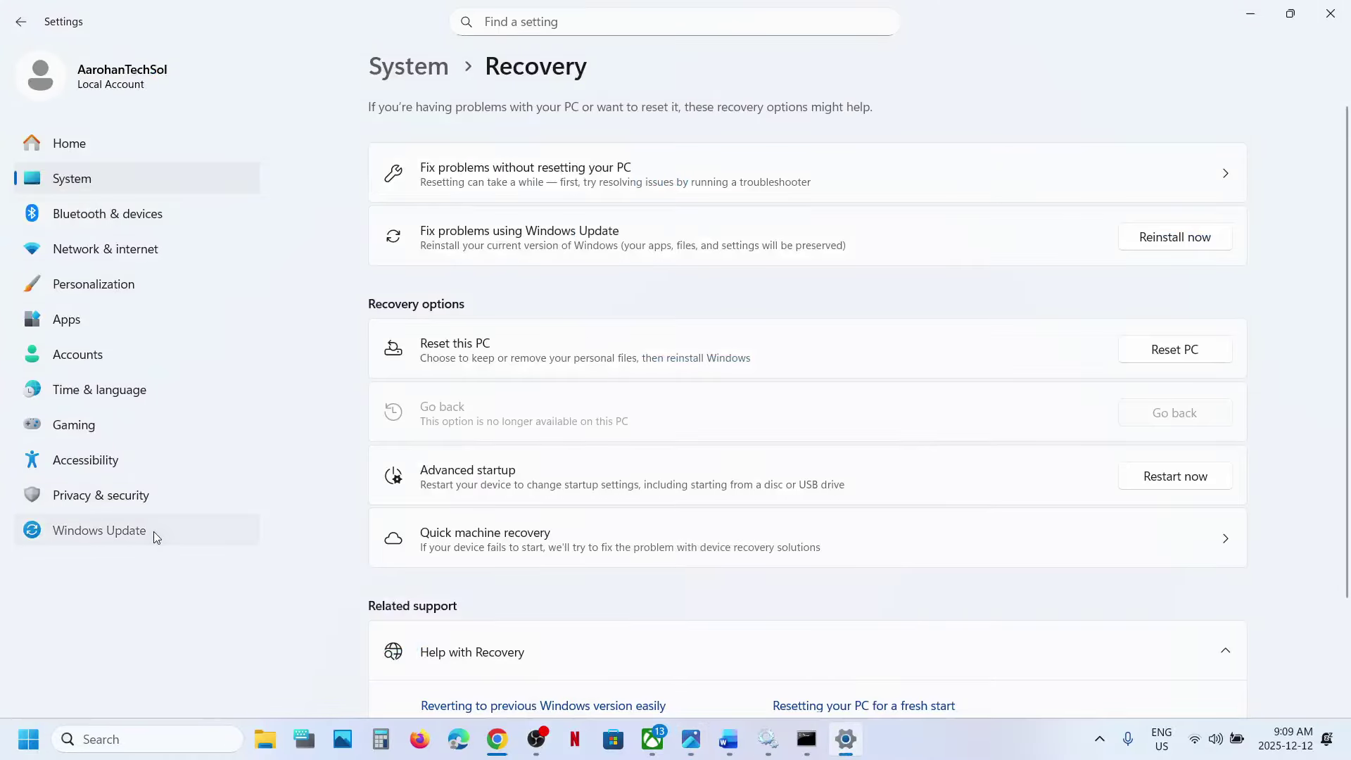
left_click(153, 531)
left_click(511, 377)
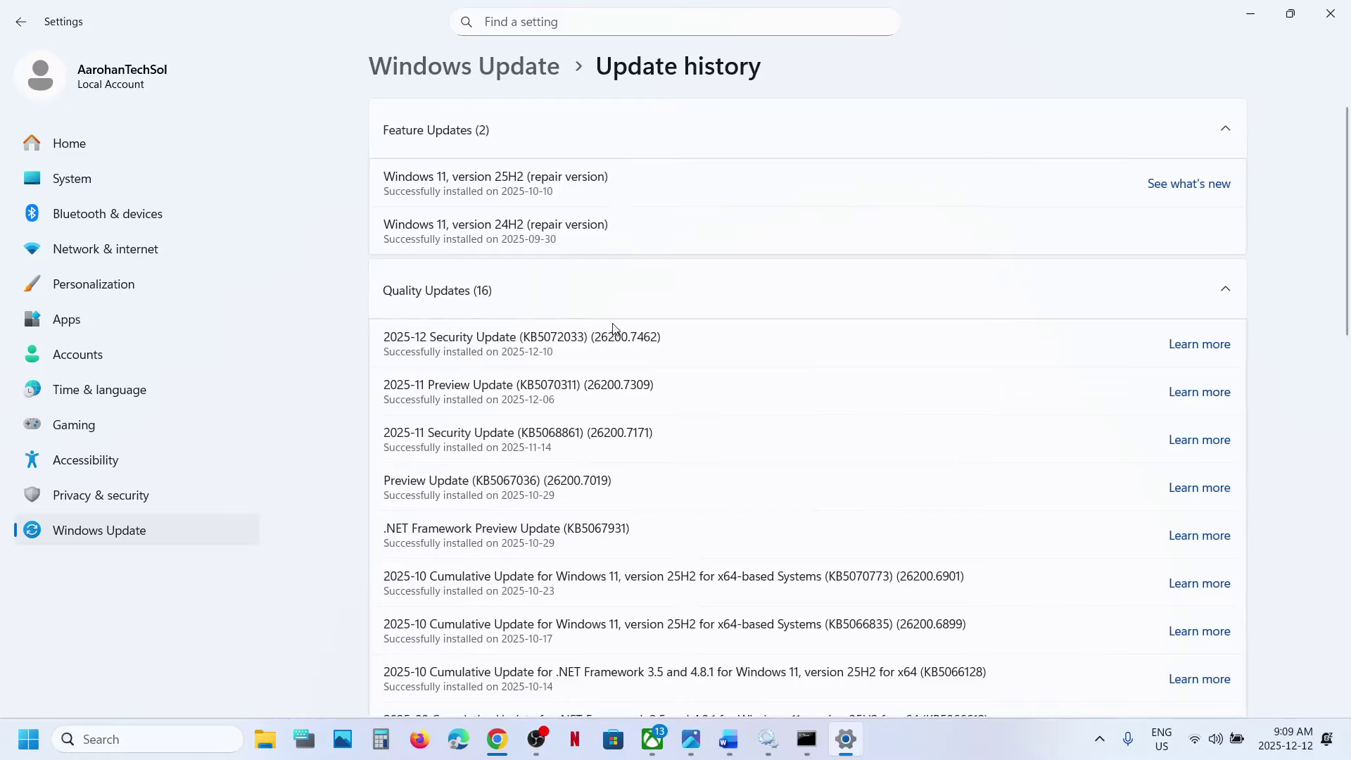
double_click(557, 339)
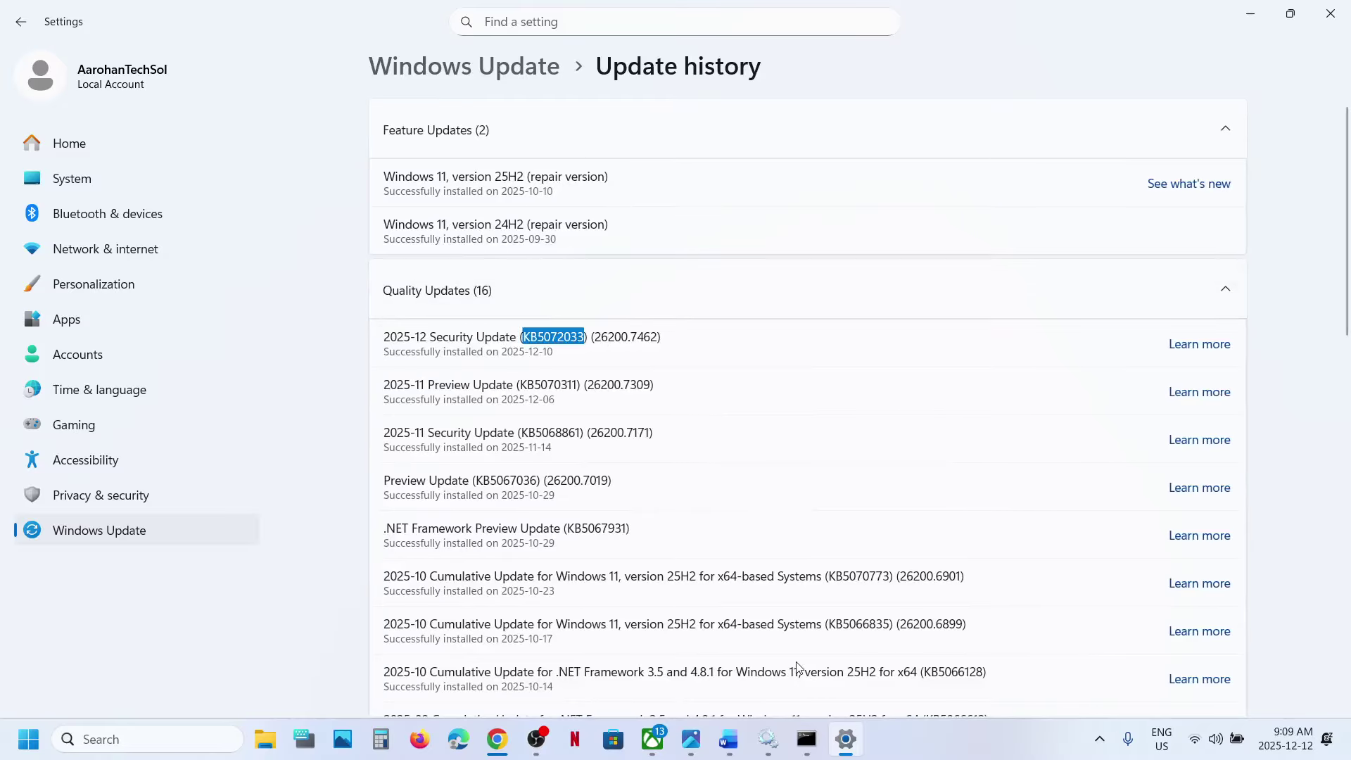
left_click(928, 727)
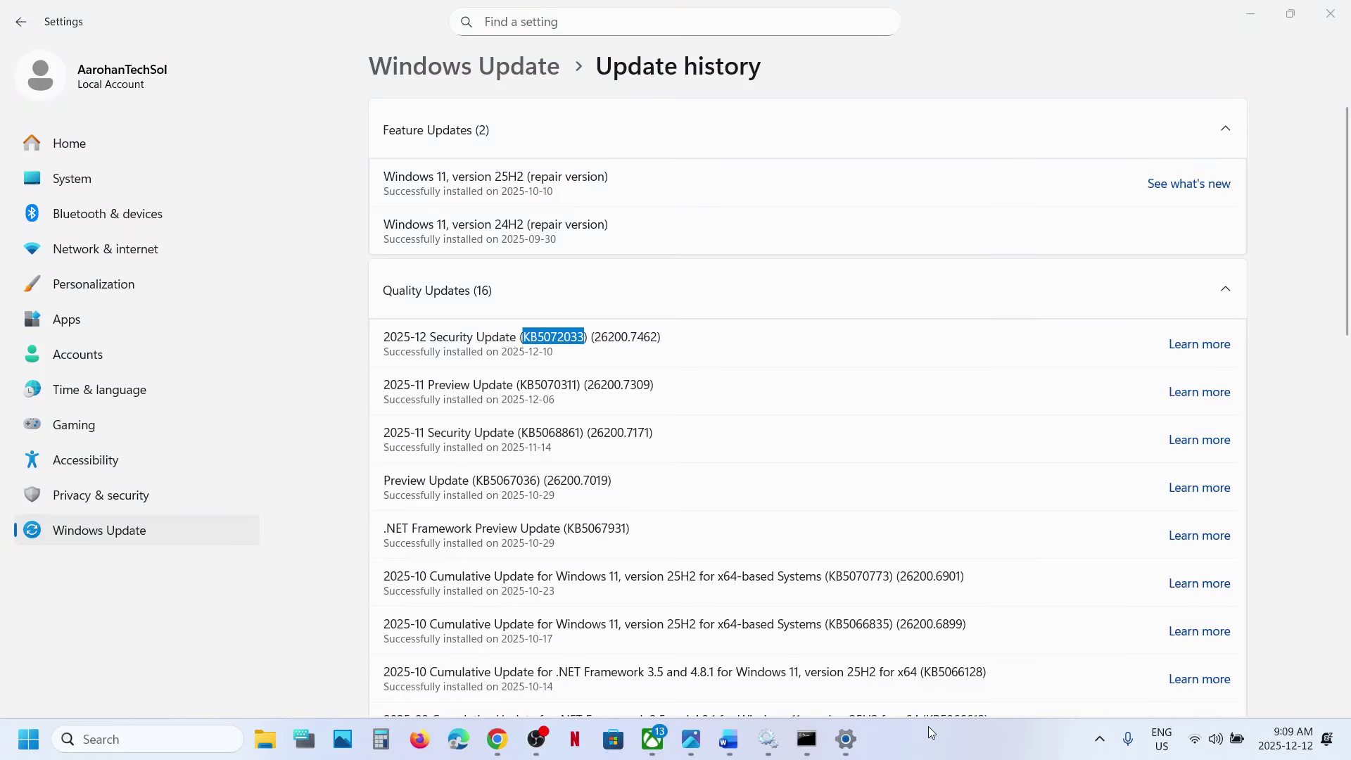